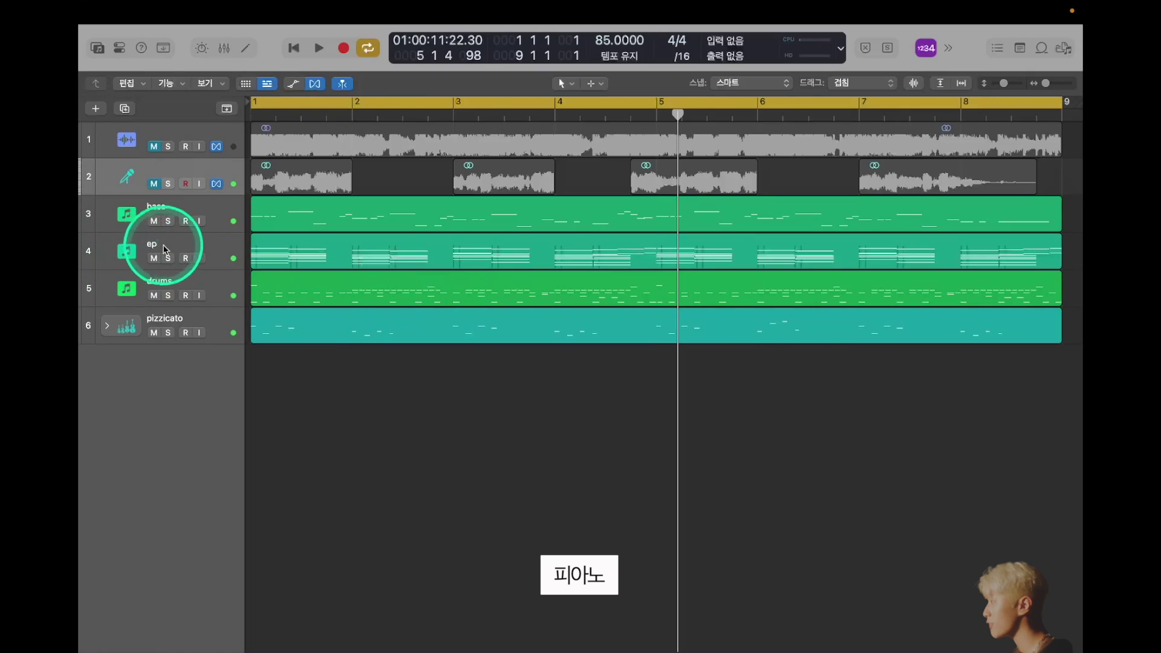
# Move the ep track above the bass track and solo it.
pyautogui.moveTo(212, 250); pyautogui.dragTo(209, 209)
pyautogui.press('super+Down')
pyautogui.press('super+Down')
pyautogui.press('super+Down')
pyautogui.press('super+Down')
pyautogui.click(168, 297)
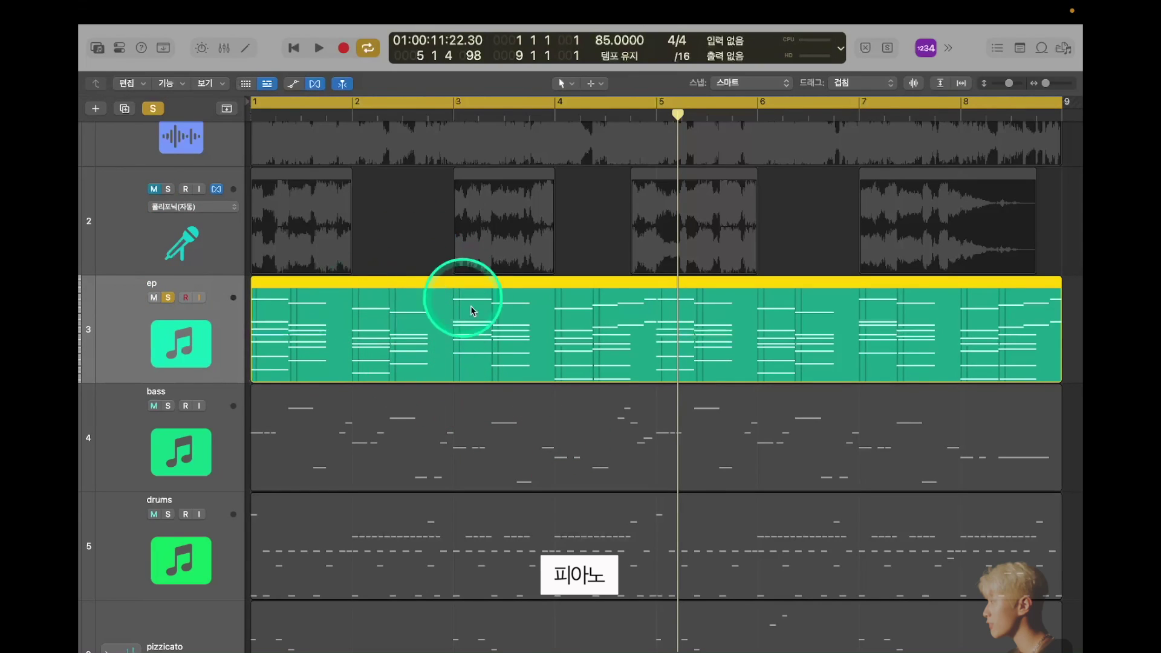
# Open the ep track's MIDI region in the piano roll to view its chord notes.
pyautogui.doubleClick(458, 327)
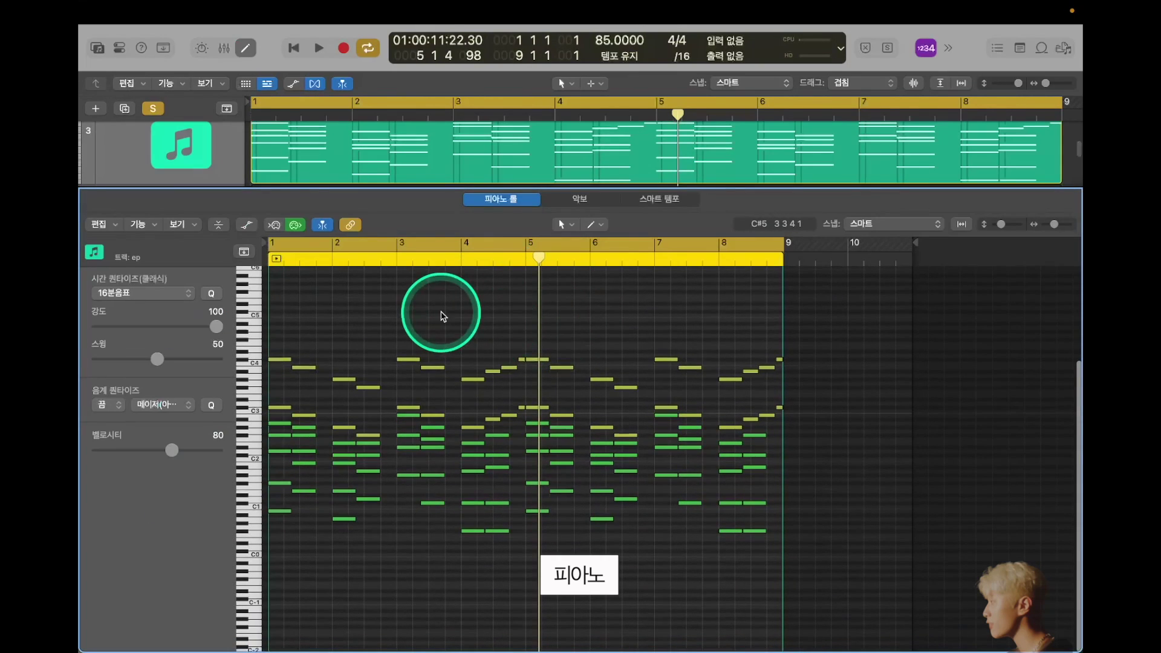
pyautogui.press('super+Right')
pyautogui.press('super+Right')
pyautogui.click(397, 317)
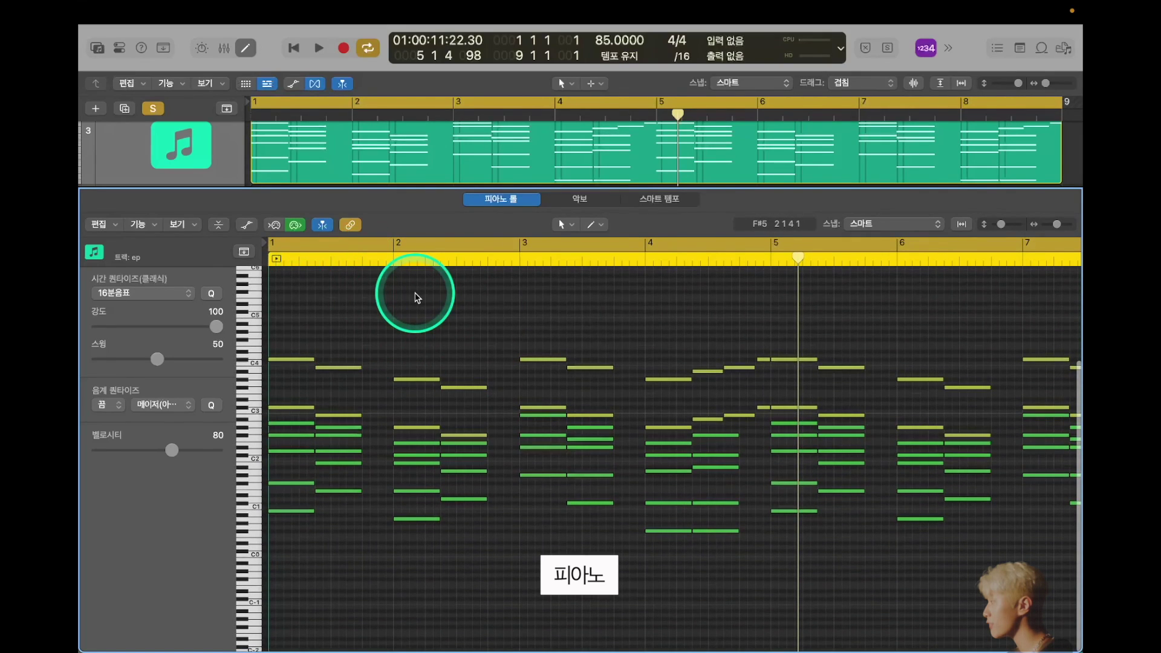
pyautogui.scroll(-5, 425, 150)
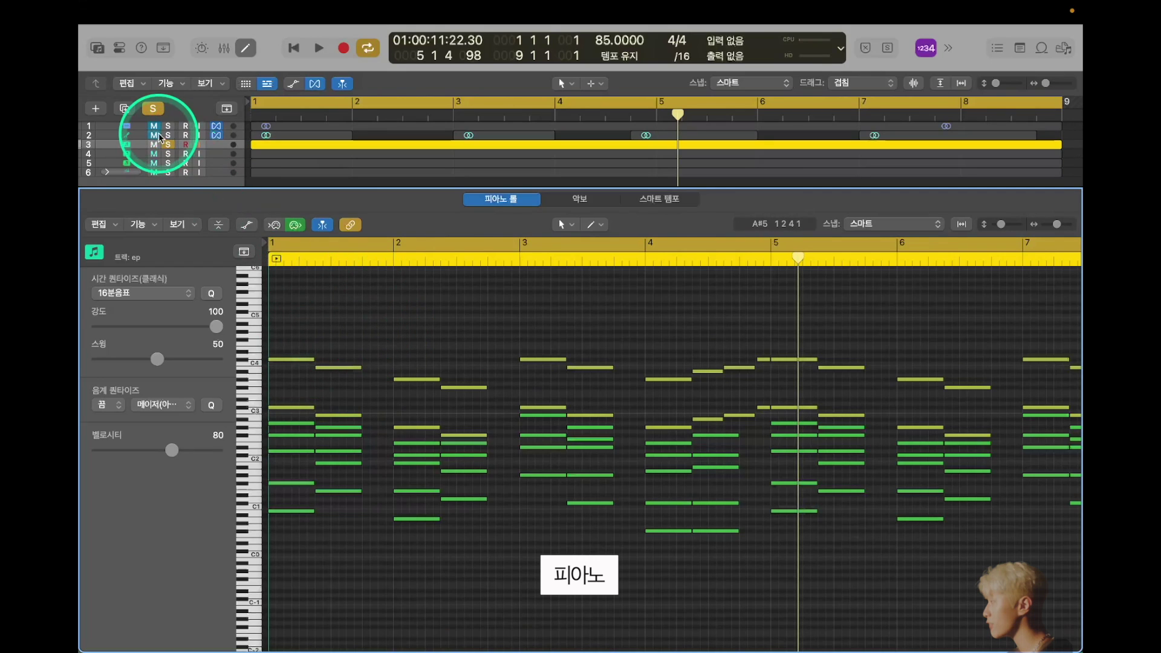
# Play the soloed ep part from bar 1 while following its notes, stop playback, and close the piano roll.
pyautogui.press('space')
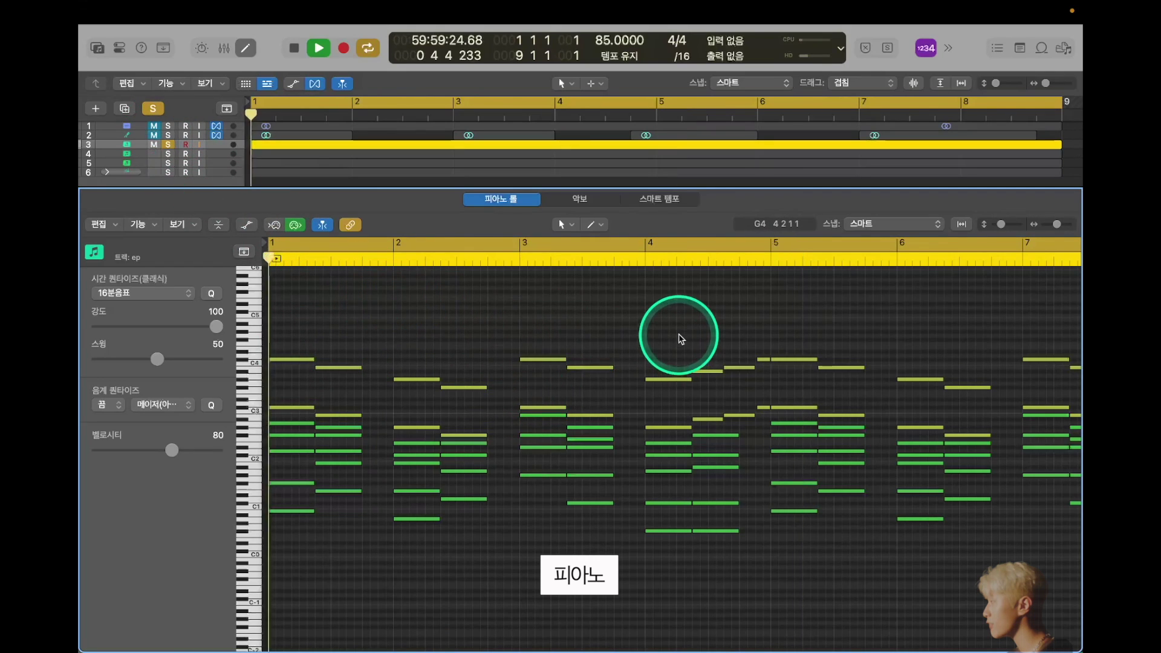
pyautogui.scroll(-1, 532, 375)
pyautogui.scroll(1, 537, 393)
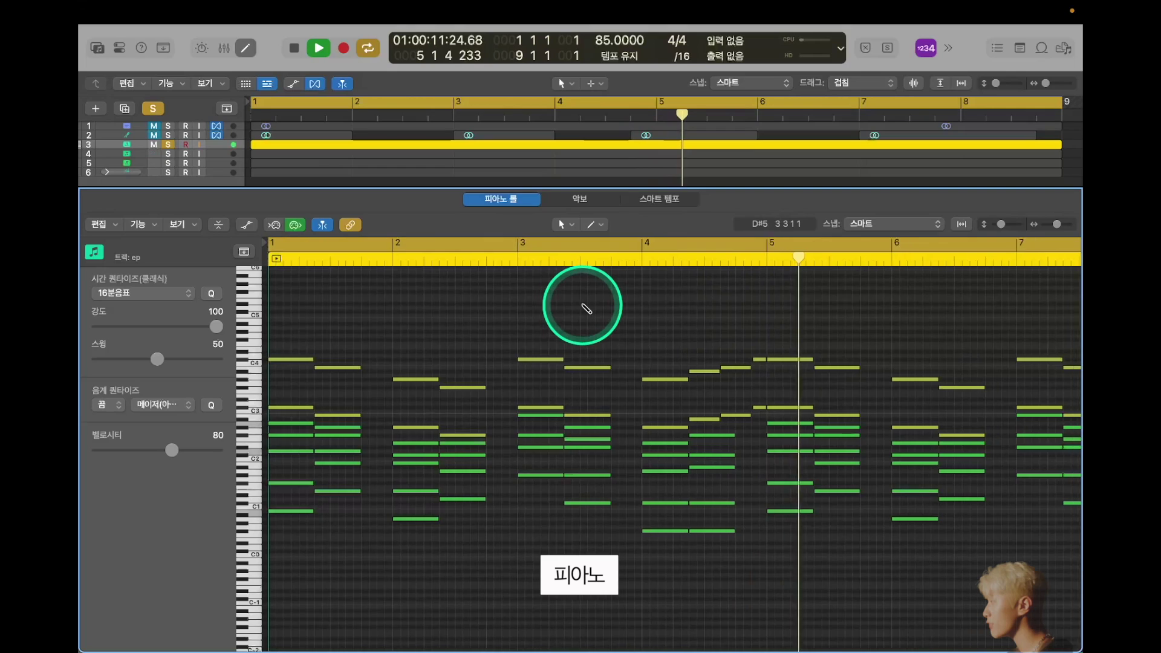
pyautogui.press('super+Left')
pyautogui.press('super+Left')
pyautogui.press('super+Left')
pyautogui.press('super+Right')
pyautogui.scroll(1, 584, 308)
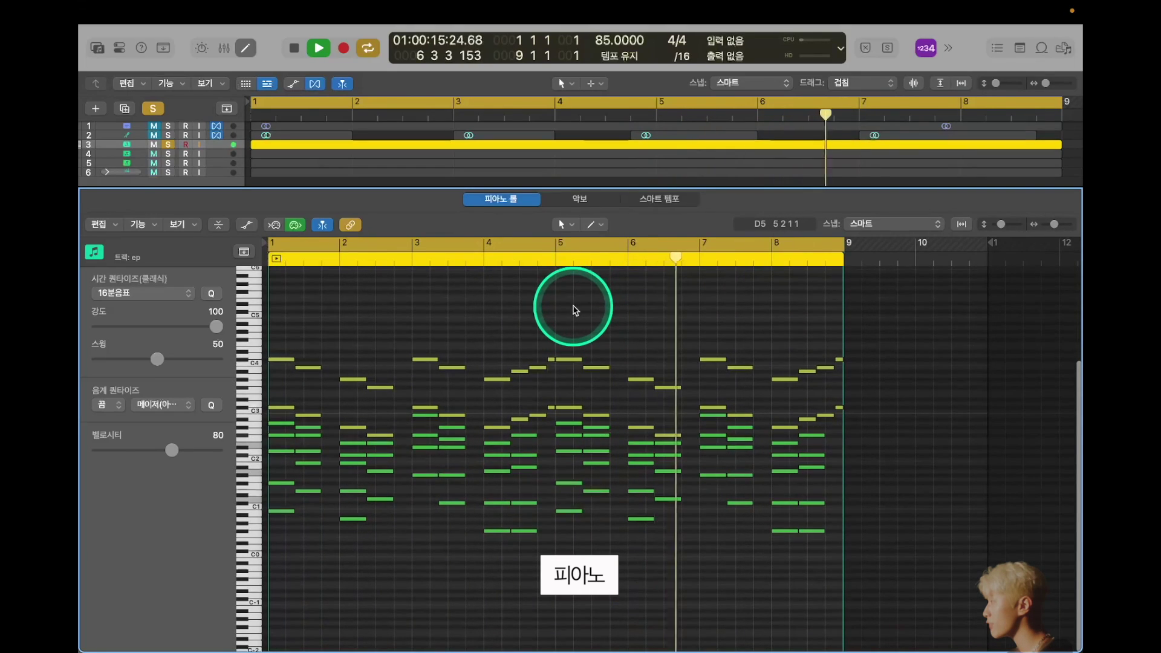
pyautogui.scroll(2, 573, 320)
pyautogui.scroll(2, 575, 315)
pyautogui.scroll(-3, 575, 314)
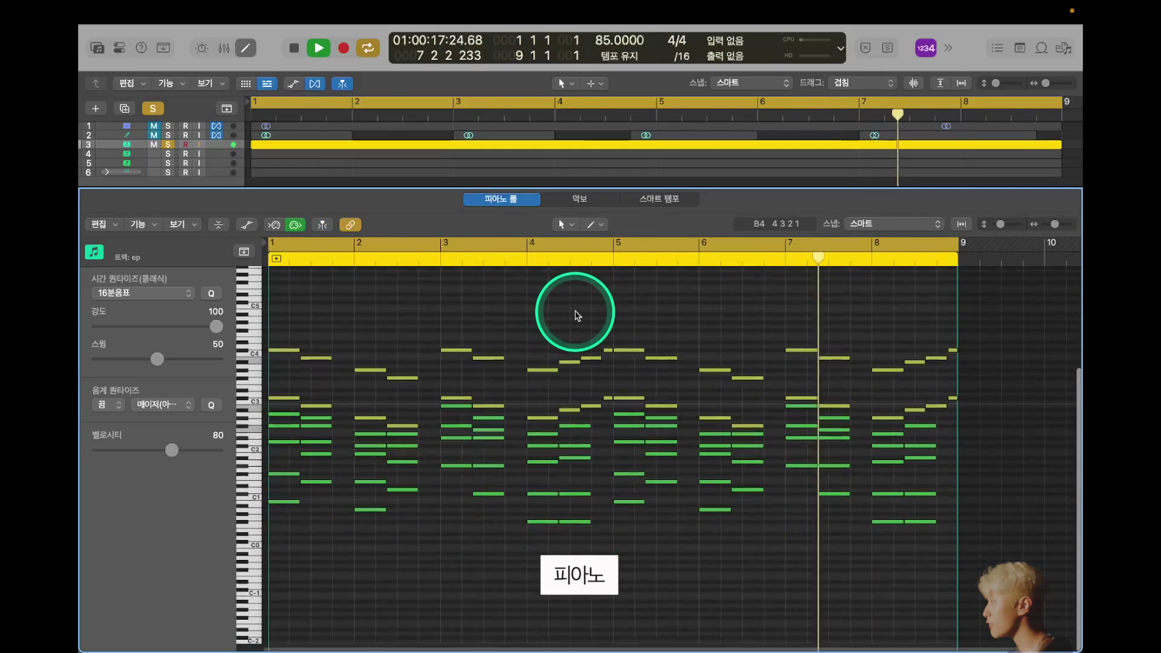
pyautogui.scroll(-1, 582, 323)
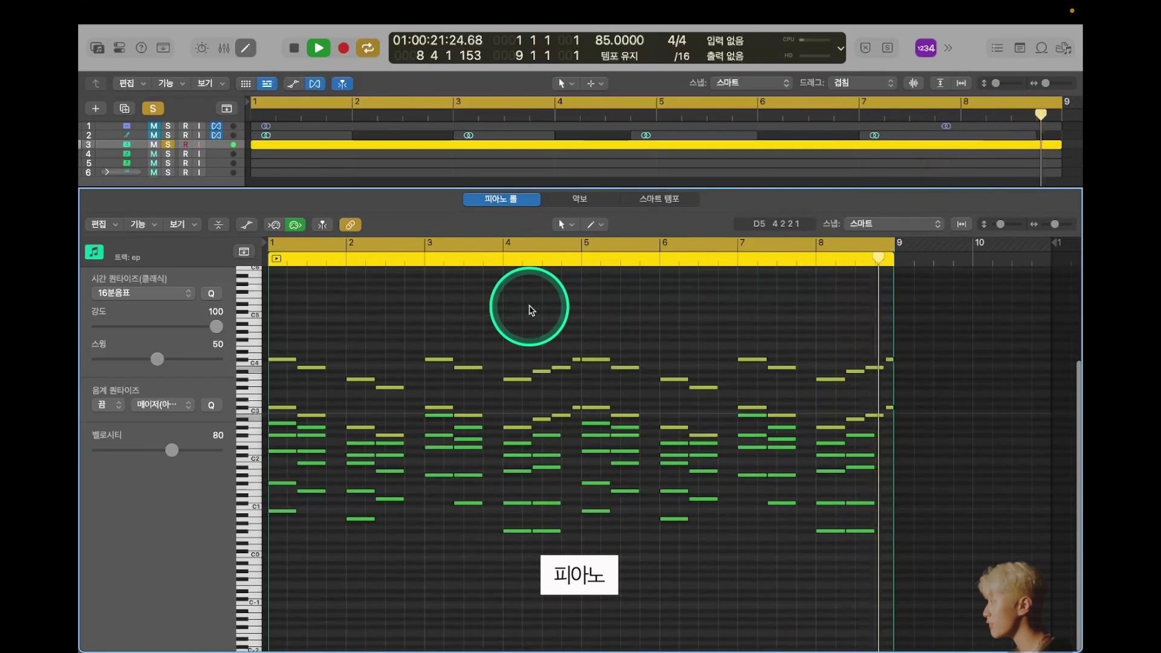
pyautogui.press('space')
pyautogui.press('e')
# Move the pizzicato track above the ep track and solo it.
pyautogui.click(418, 264)
pyautogui.press('z')
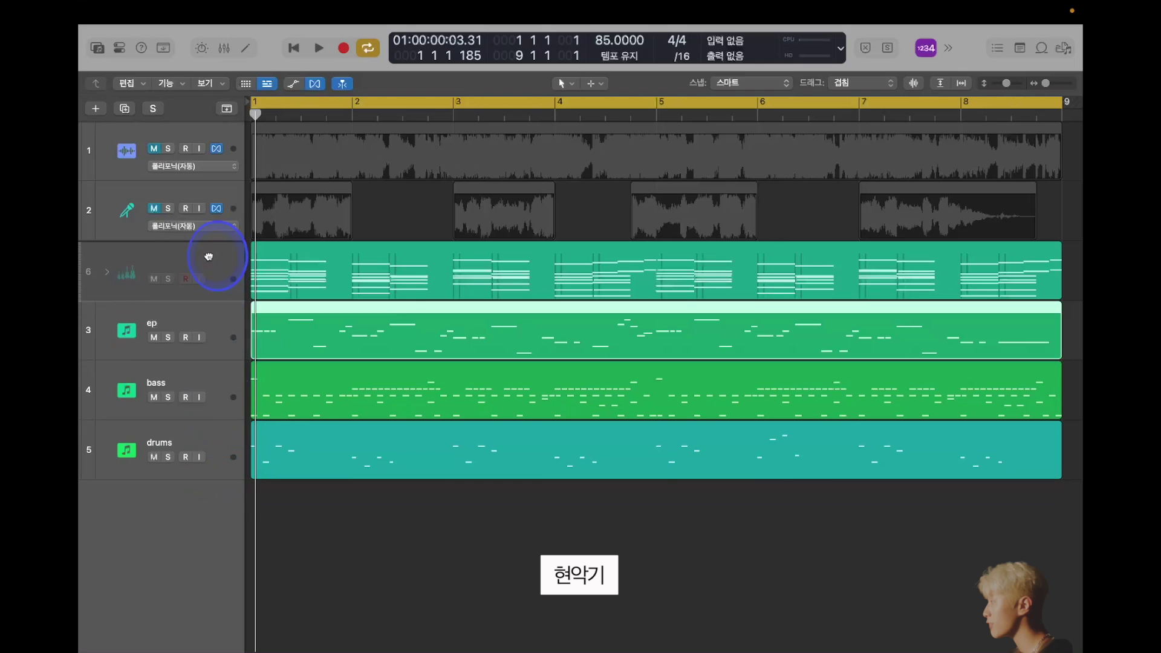
pyautogui.click(165, 251)
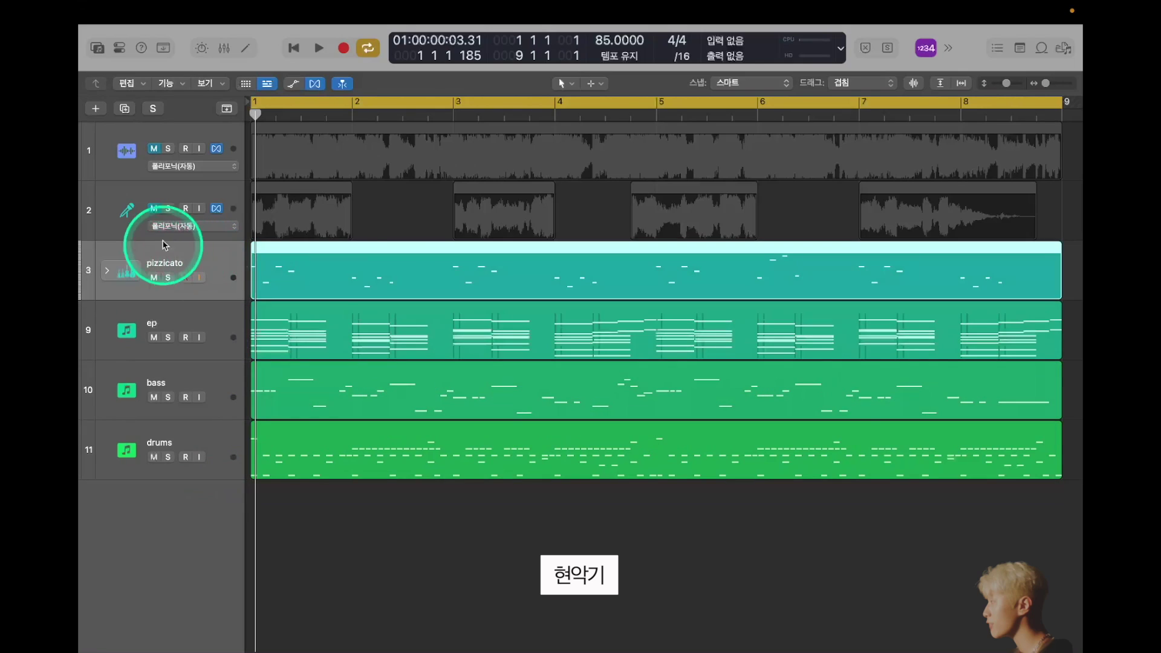
pyautogui.click(168, 278)
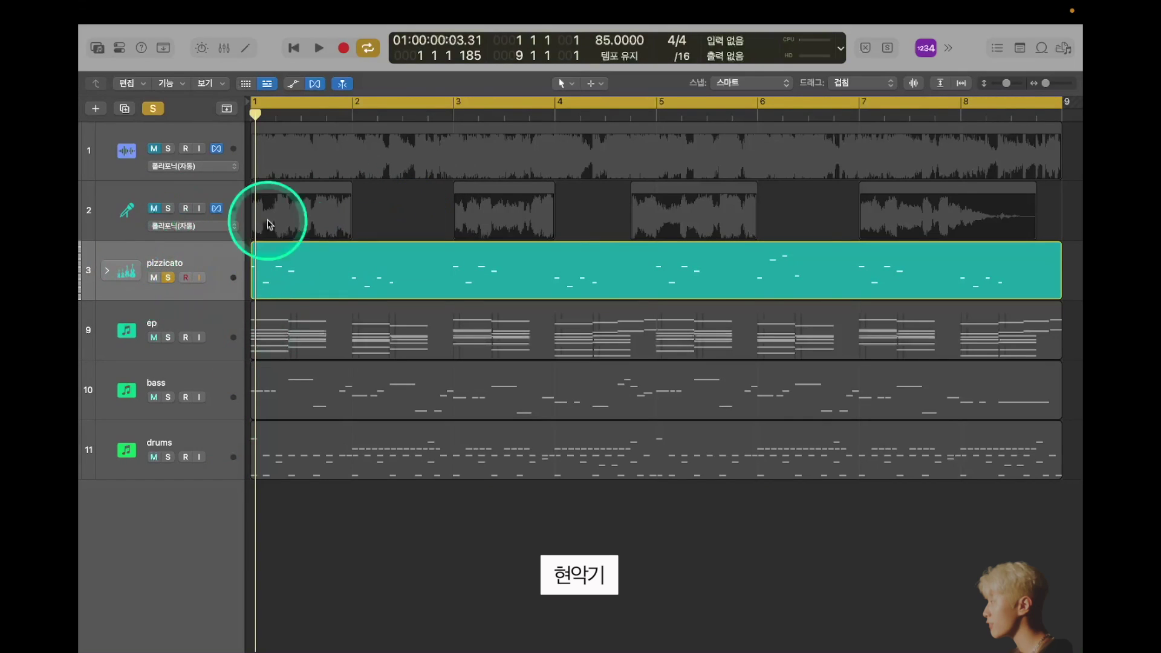
# Open the pizzicato track's MIDI region in the piano roll.
pyautogui.click(319, 285)
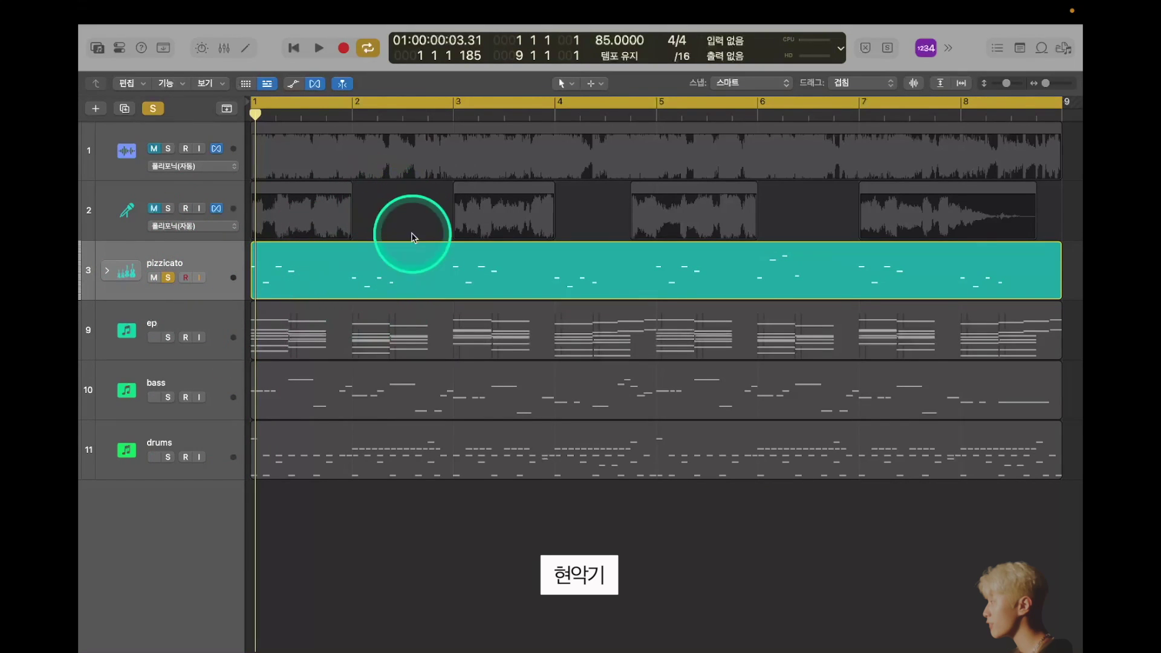
pyautogui.press('super+Down')
pyautogui.press('super+Down')
pyautogui.press('super+Down')
pyautogui.scroll(-4, 430, 333)
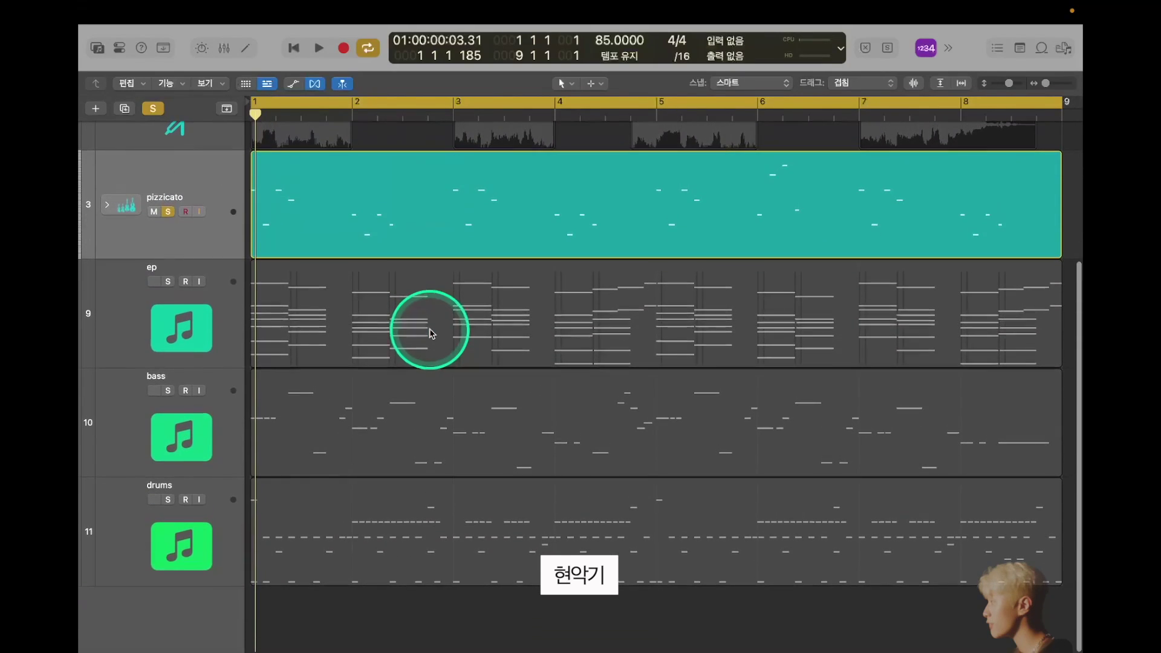
pyautogui.click(317, 224)
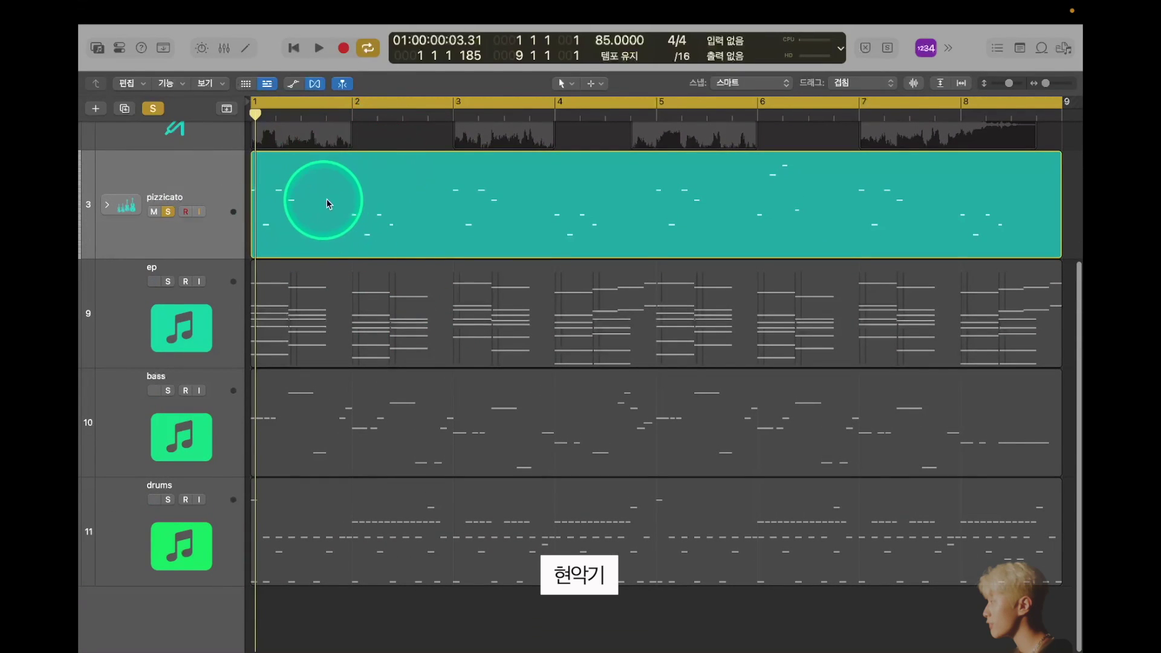
pyautogui.doubleClick(322, 214)
pyautogui.click(475, 352)
# Play the soloed pizzicato part from bar 1 while following its notes, stop playback, and close the editor.
pyautogui.press('space')
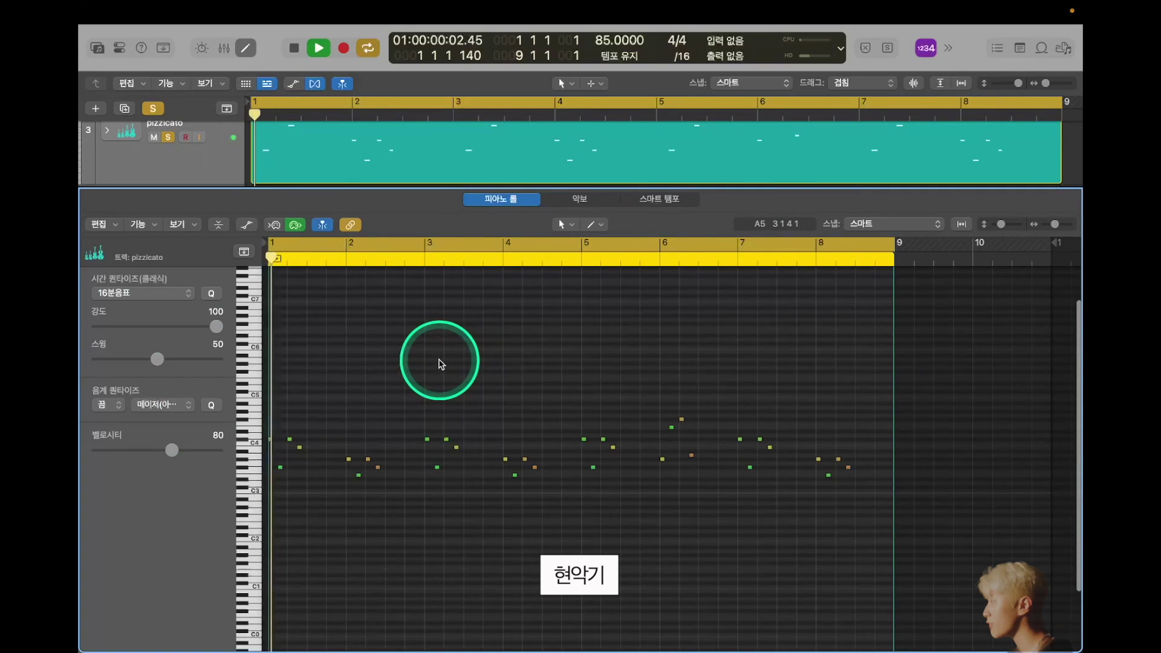
pyautogui.press('super+Right')
pyautogui.press('super+Right')
pyautogui.press('super+Right')
pyautogui.press('super+Right')
pyautogui.press('super+Left')
pyautogui.press('super+Left')
pyautogui.press('super+Left')
pyautogui.press('super+Left')
pyautogui.press('super+Left')
pyautogui.scroll(-4, 469, 384)
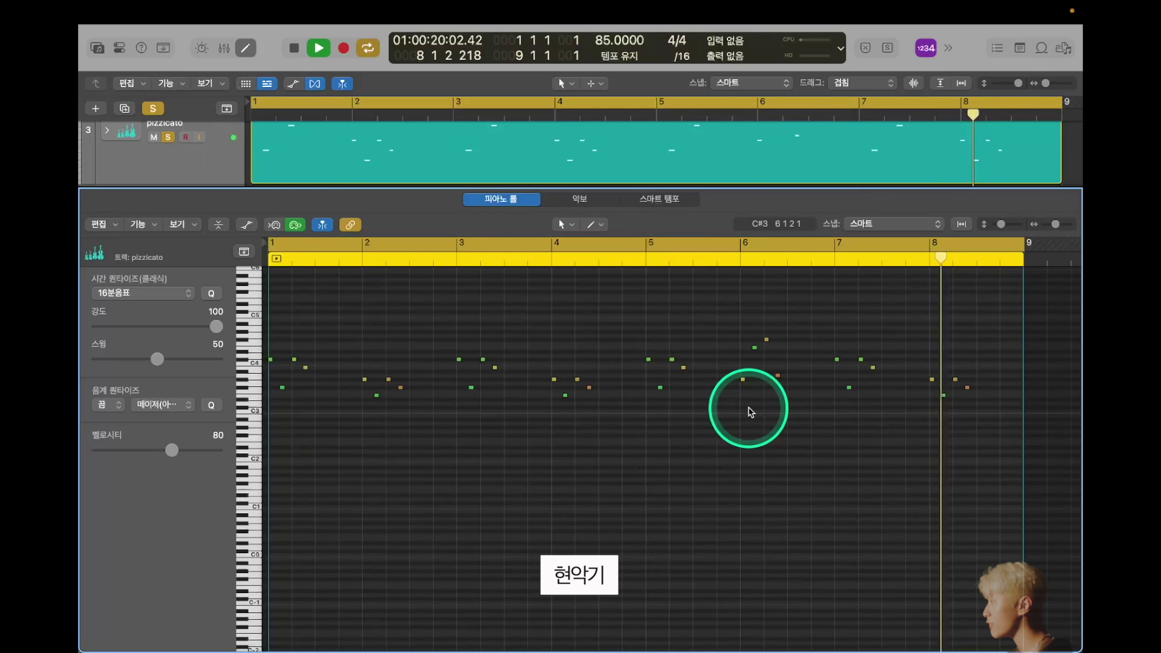
pyautogui.press('space')
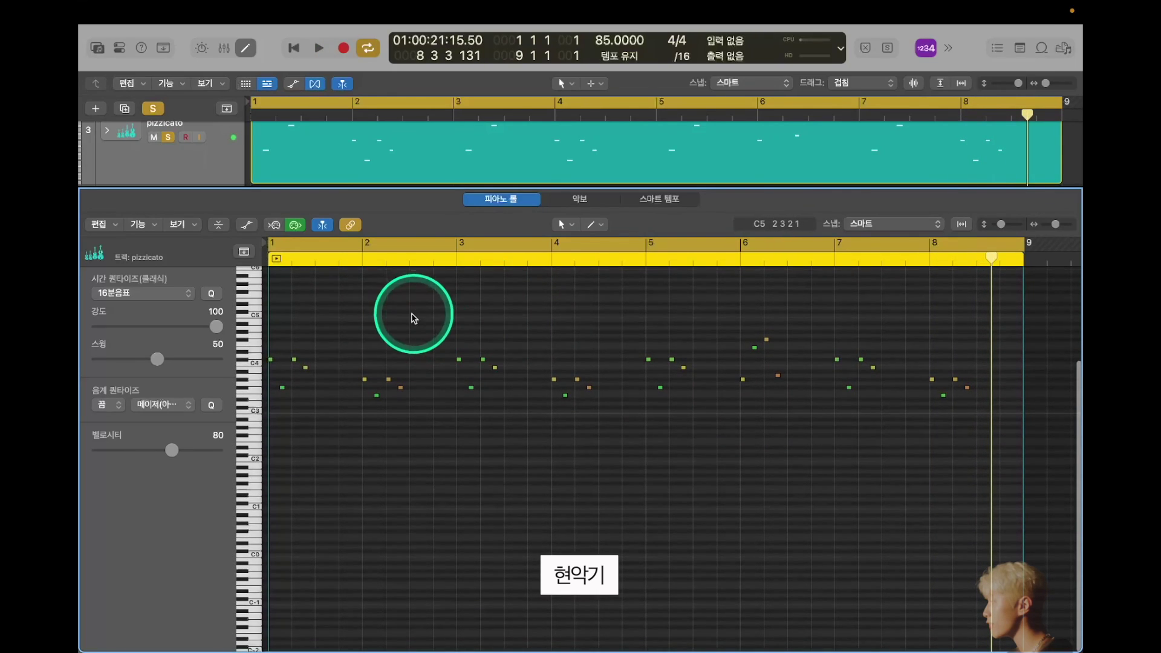
pyautogui.press('e')
# Move the drums track above the pizzicato track and solo it.
pyautogui.scroll(-2, 368, 217)
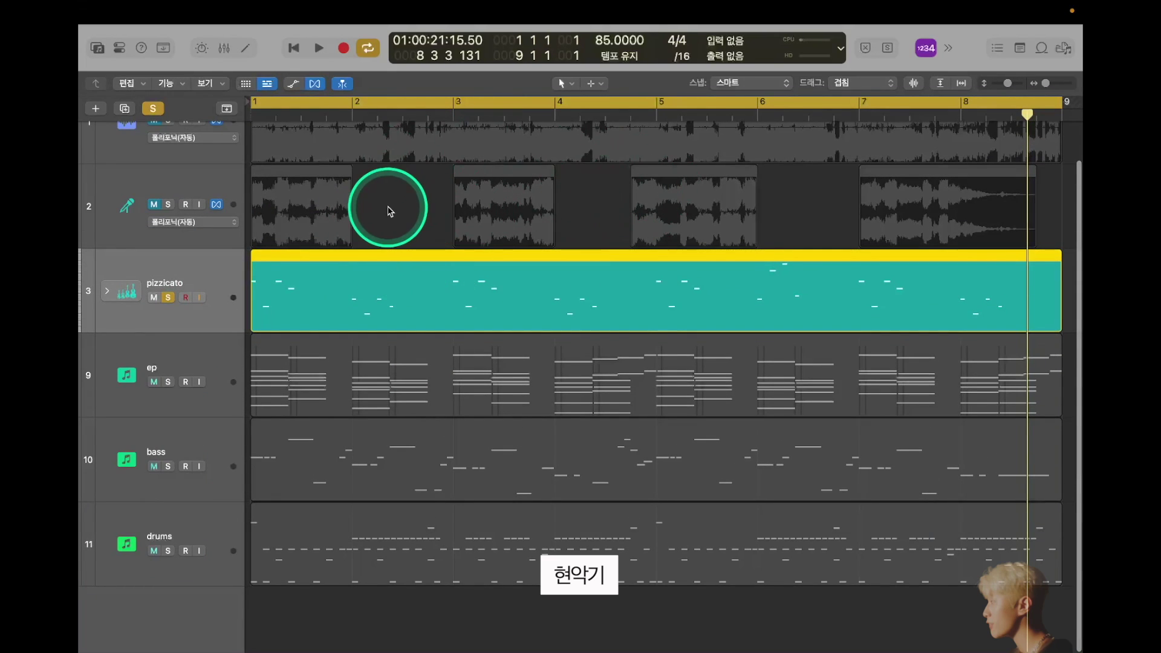
pyautogui.click(390, 211)
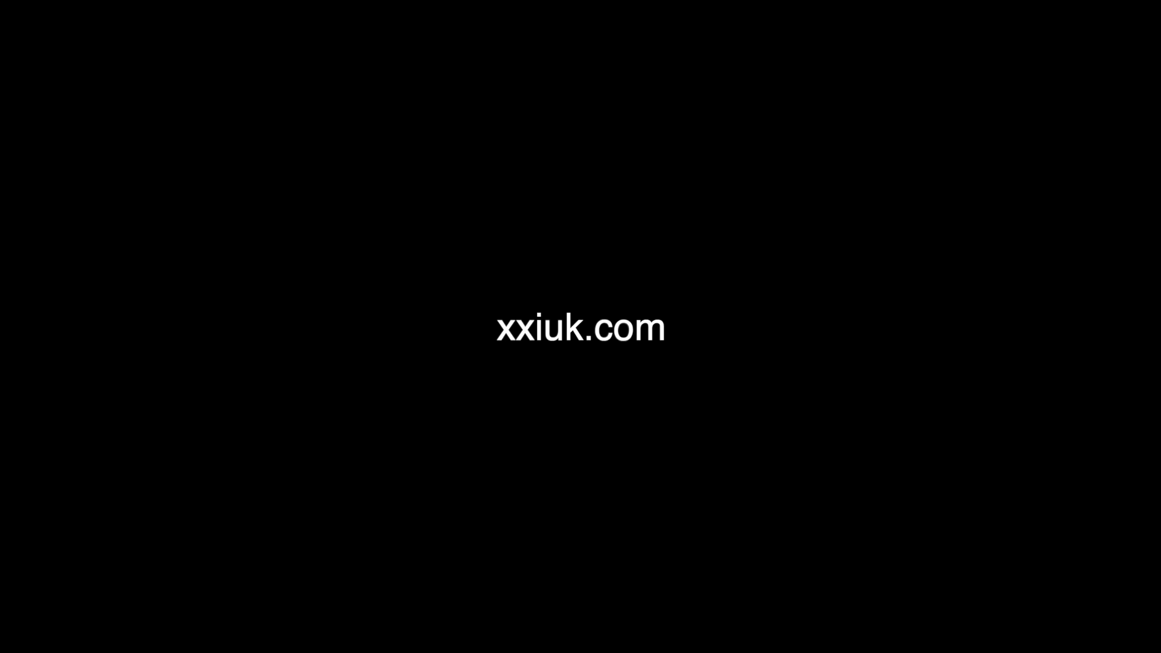
pyautogui.click(385, 321)
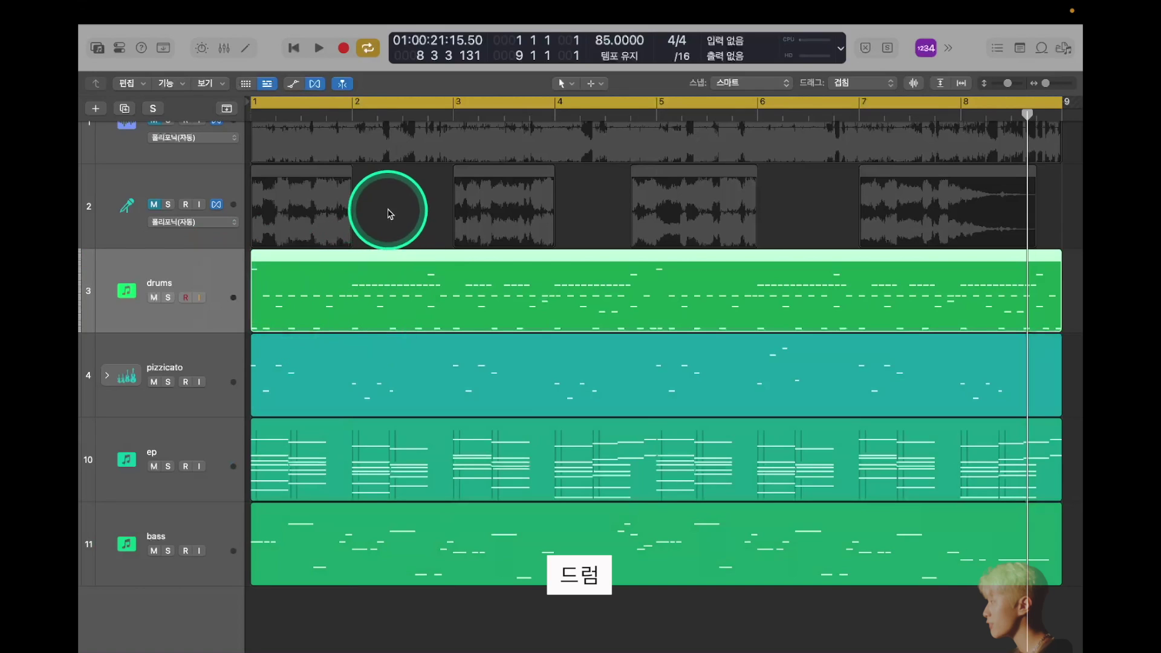
pyautogui.click(390, 213)
pyautogui.click(179, 321)
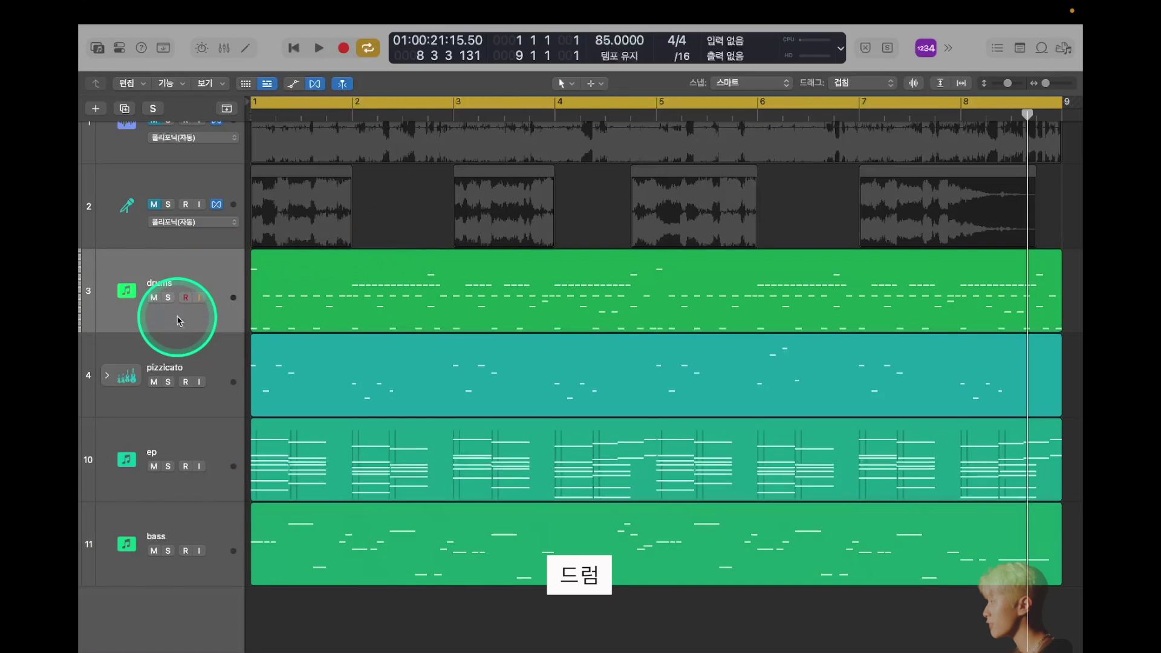
pyautogui.click(168, 298)
# Open the drums track's MIDI region in the piano roll.
pyautogui.doubleClick(386, 315)
pyautogui.scroll(3, 385, 390)
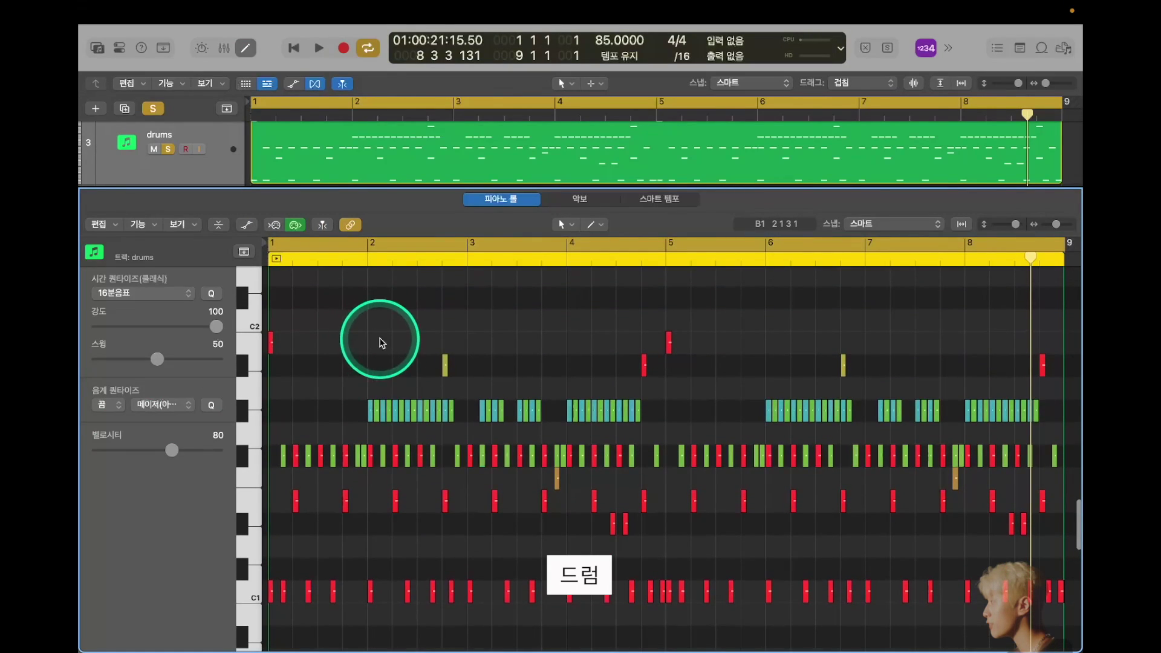
pyautogui.scroll(-1, 393, 348)
# Play the soloed drums part from bar 1 while following its kick, snare and hi-hat notes.
pyautogui.press('space')
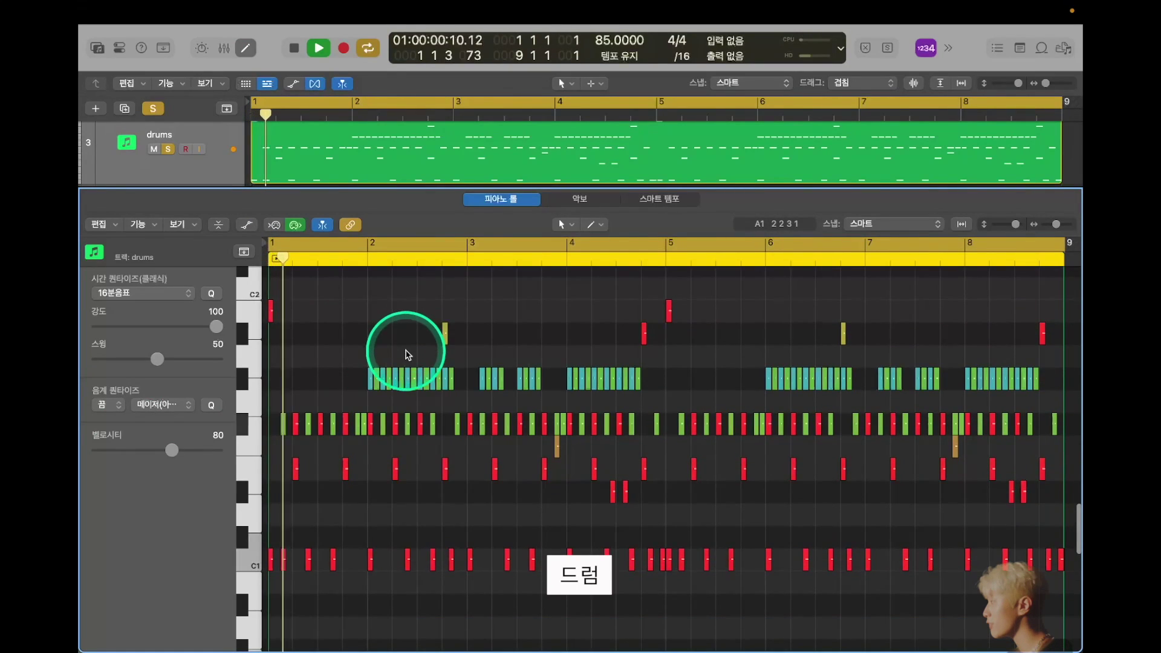
pyautogui.scroll(2, 407, 355)
pyautogui.scroll(-3, 408, 355)
pyautogui.hscroll(-1, 407, 355)
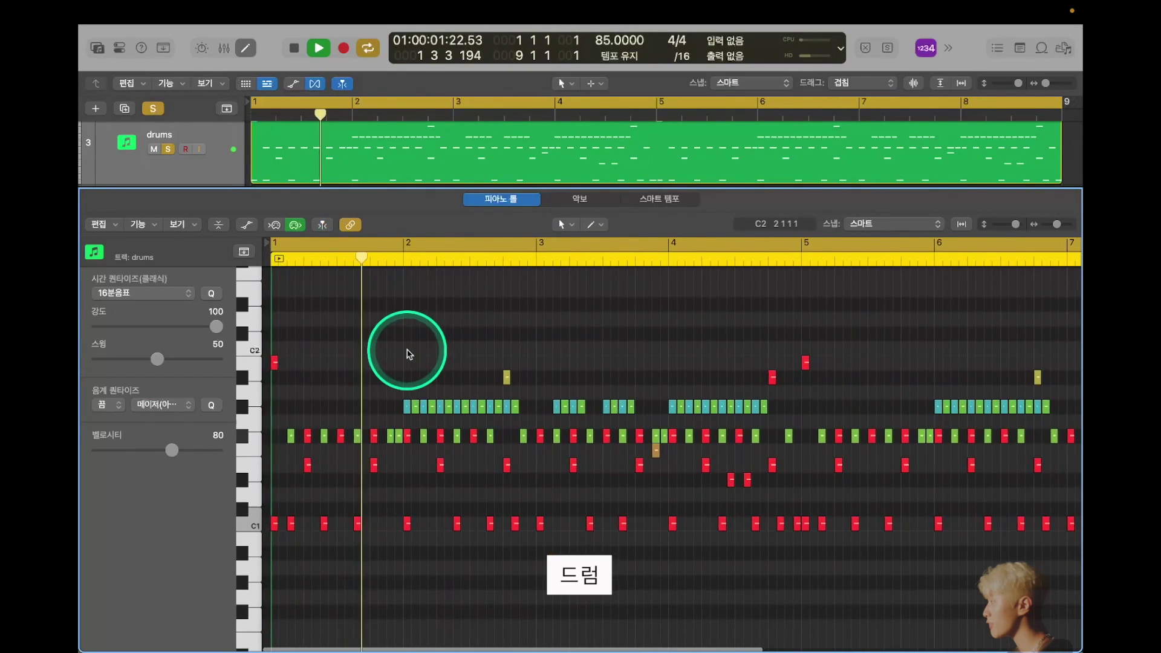
pyautogui.scroll(-3, 418, 361)
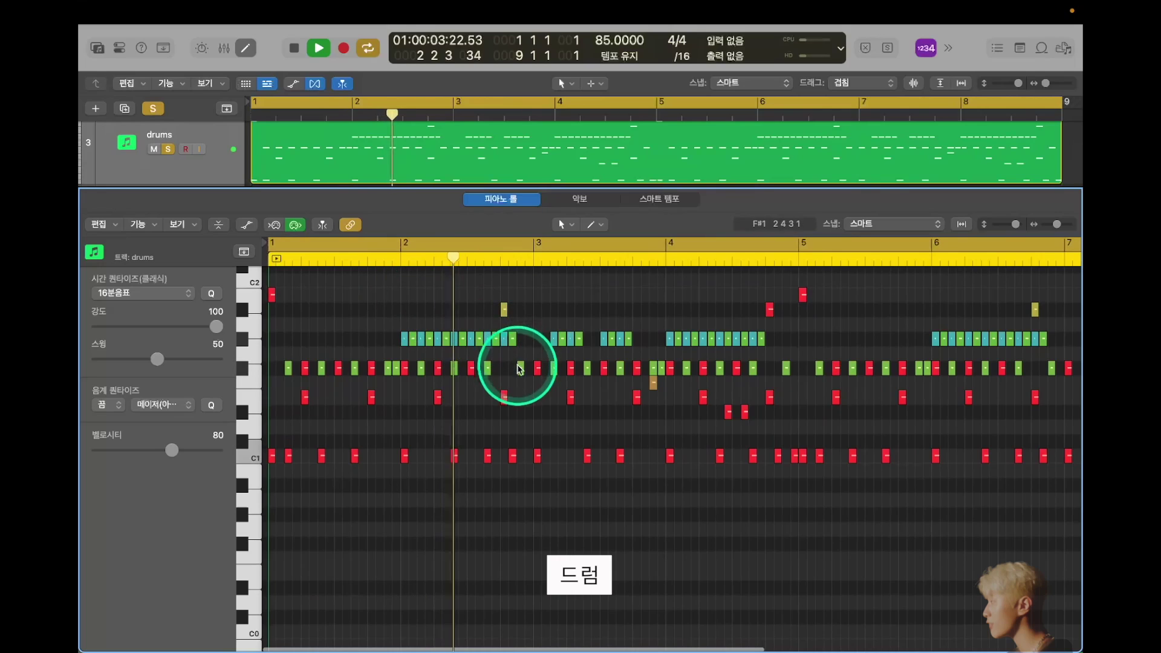
pyautogui.scroll(2, 602, 360)
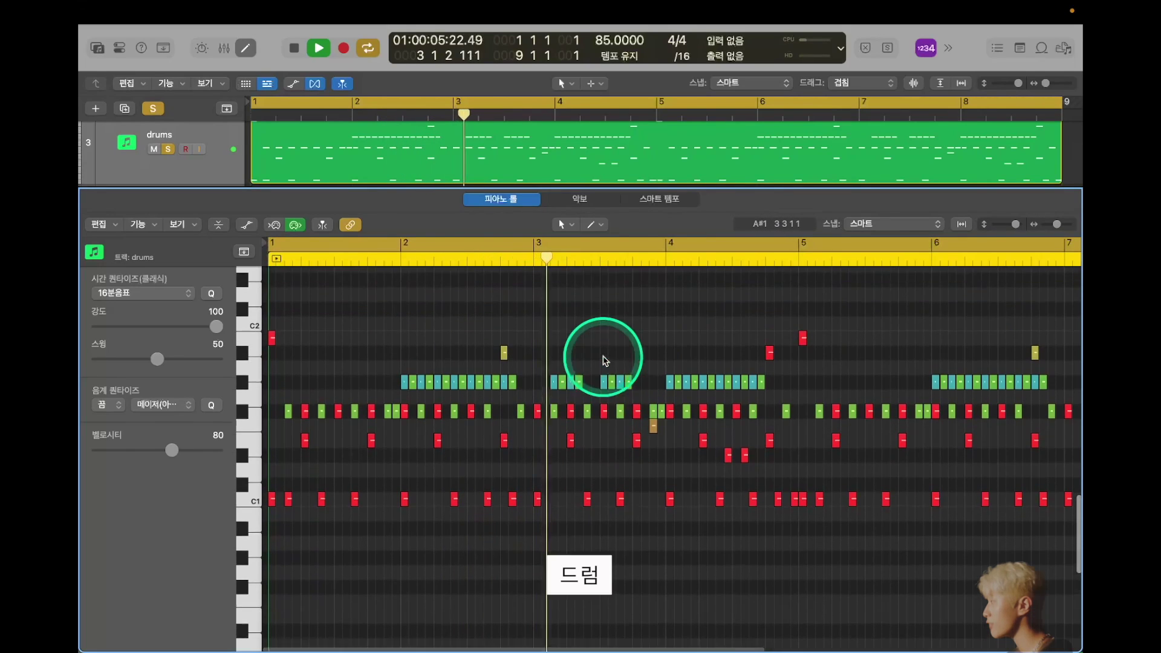
pyautogui.scroll(-1, 605, 361)
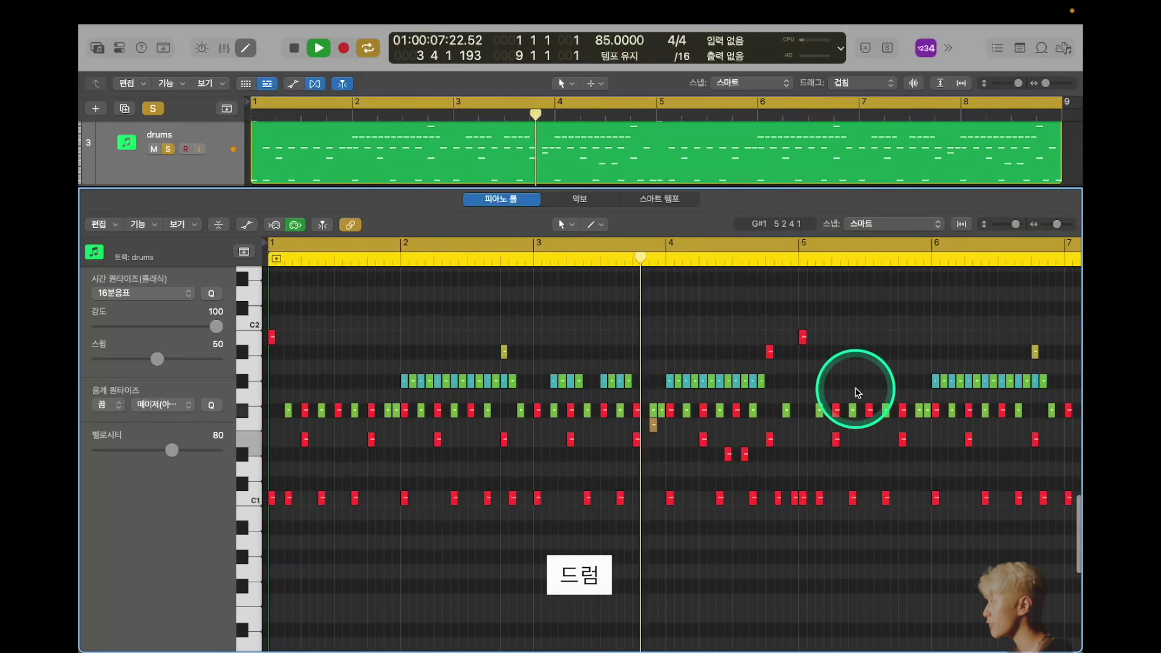
pyautogui.press('super+Left')
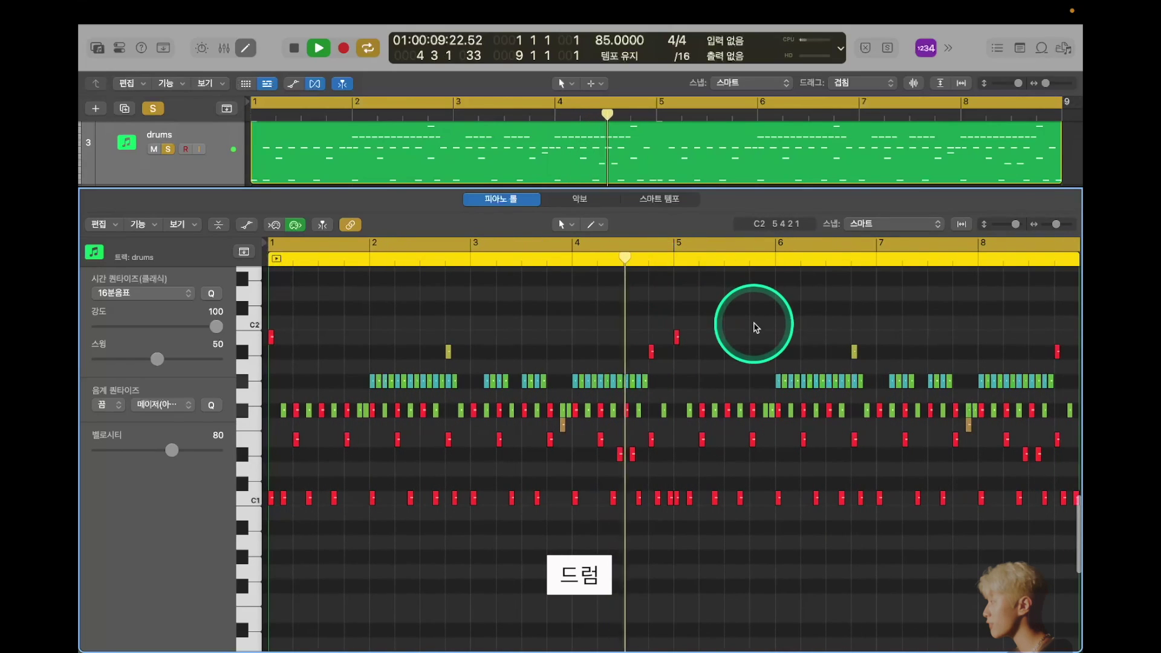
pyautogui.scroll(-2, 756, 330)
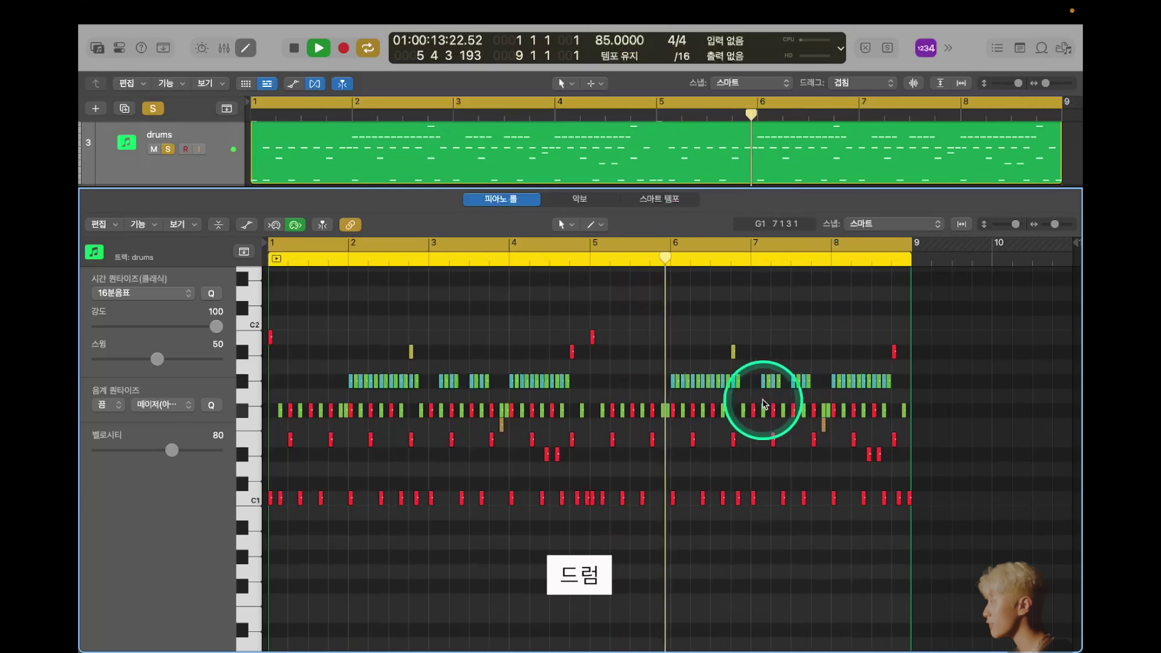
pyautogui.scroll(-3, 810, 456)
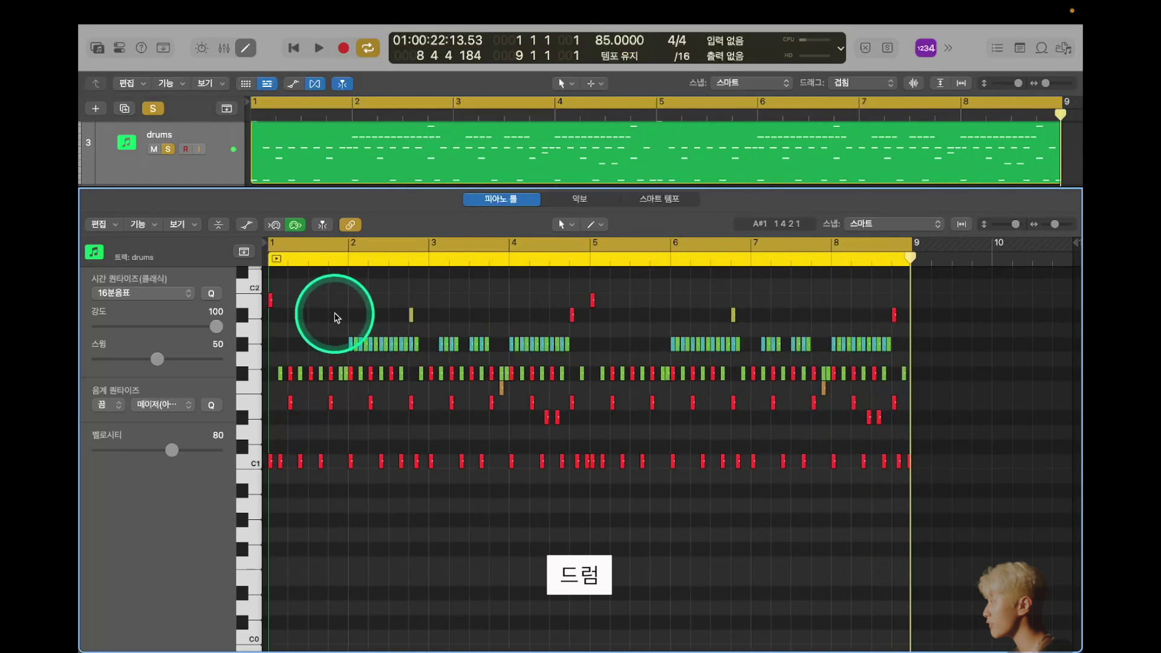
# Return the playhead to the start and examine the drum pattern in the first four bars up close.
pyautogui.press('Return')
pyautogui.press('super+Right')
pyautogui.press('super+Right')
pyautogui.press('super+Right')
pyautogui.press('super+Right')
pyautogui.press('super+Right')
pyautogui.press('super+Right')
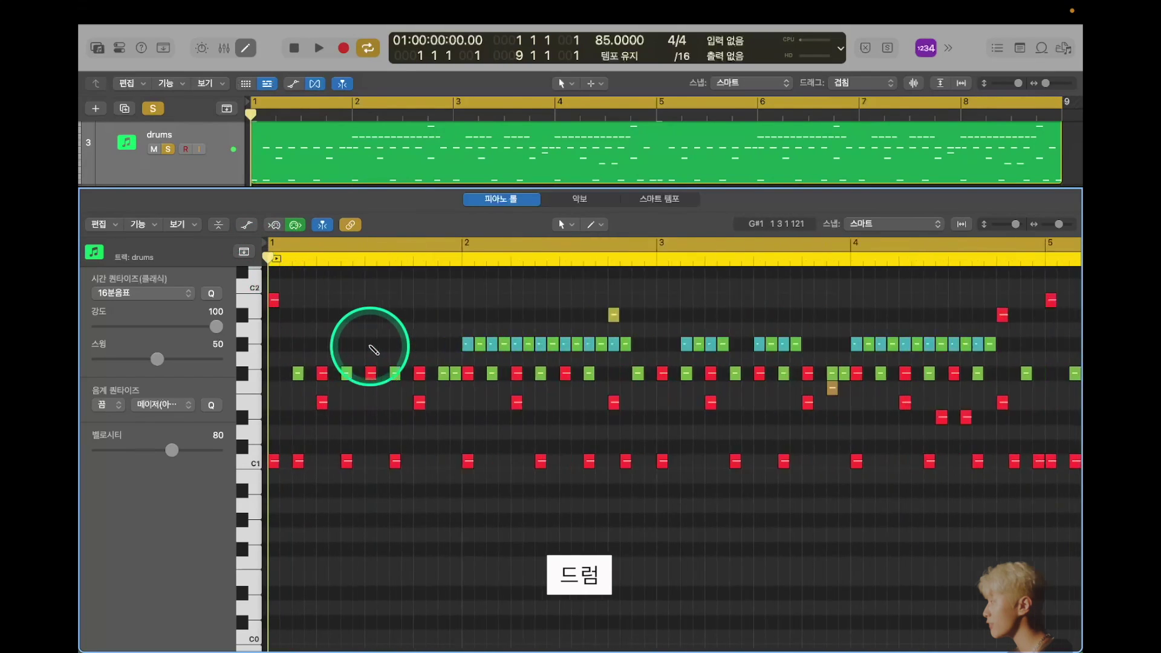
pyautogui.press('super+Left')
pyautogui.scroll(3, 358, 403)
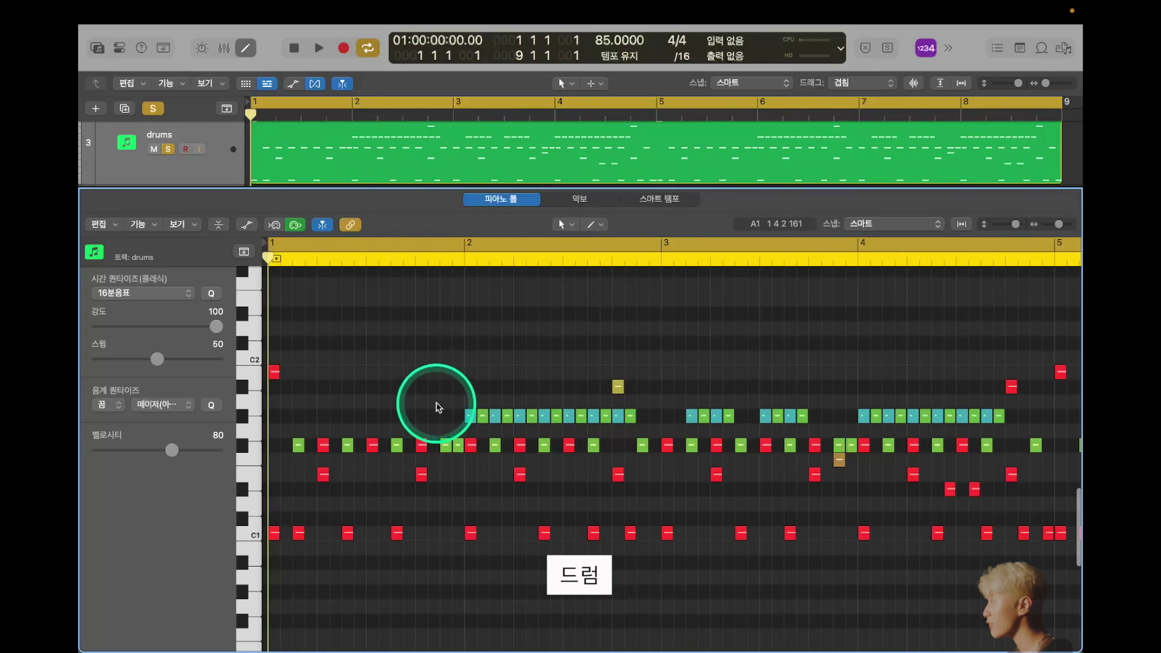
# Select the two adjacent hi-hat notes just before bar 2, clear the selection, and look over the remaining drum notes.
pyautogui.scroll(-3, 439, 370)
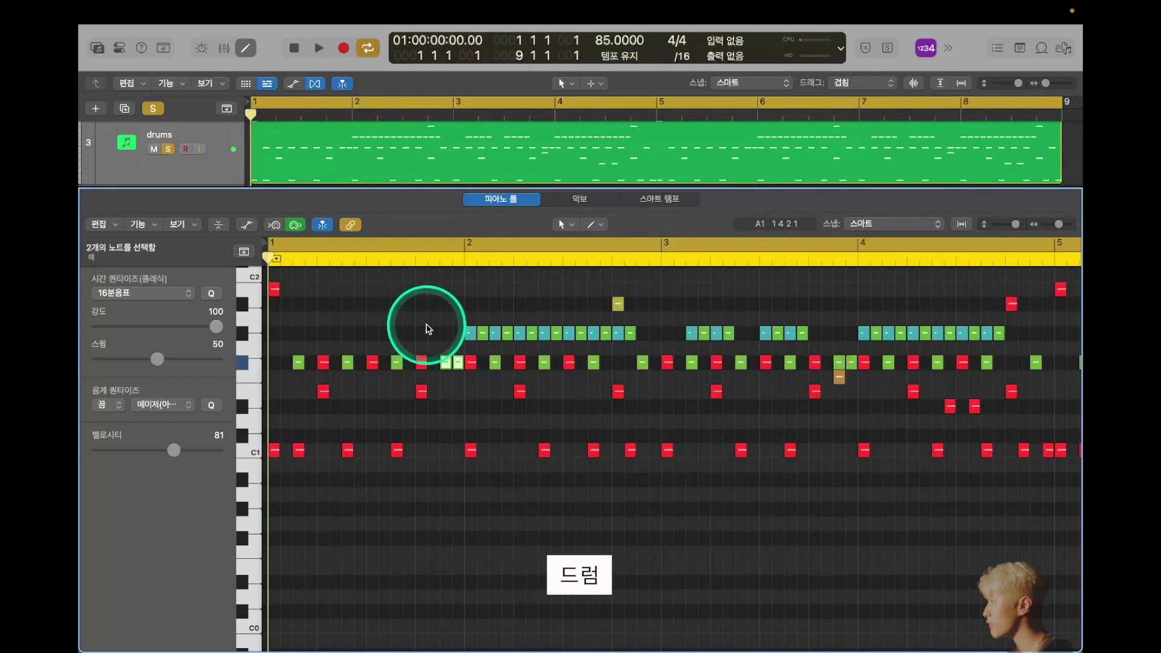
pyautogui.click(426, 329)
pyautogui.scroll(4, 461, 321)
pyautogui.scroll(-3, 564, 336)
pyautogui.scroll(-3, 514, 375)
pyautogui.scroll(-3, 575, 308)
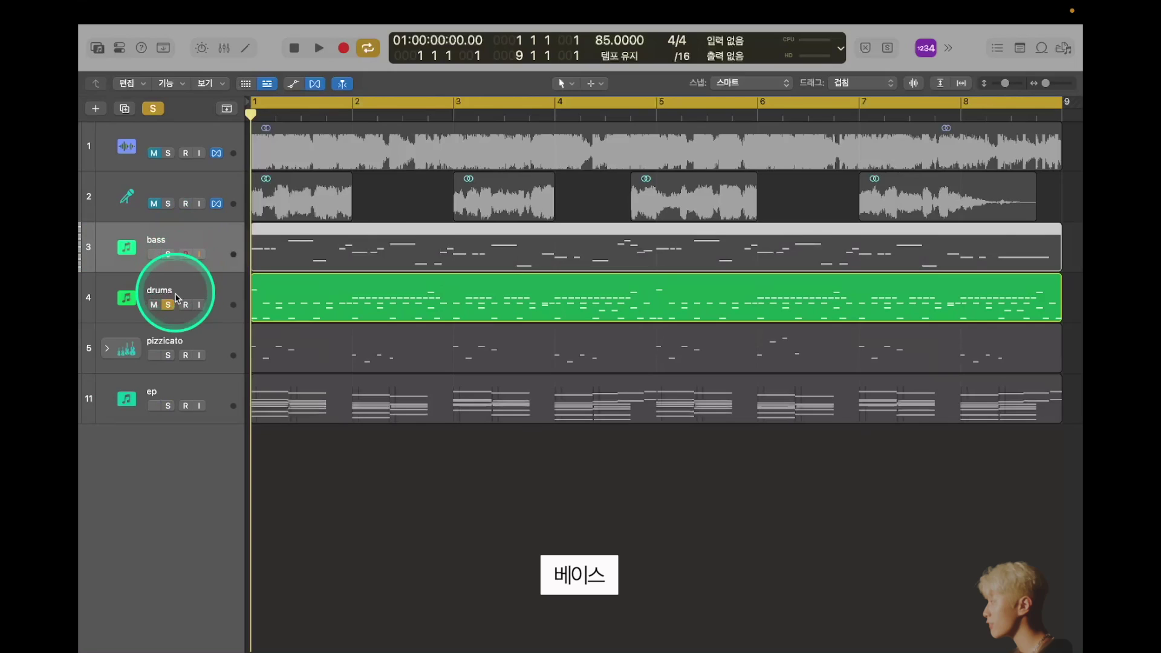
# Switch the solo from the drums track to the bass track and open the bass MIDI region in the piano roll.
pyautogui.click(169, 306)
pyautogui.click(169, 254)
pyautogui.click(406, 212)
pyautogui.press('super+Down')
pyautogui.click(408, 309)
pyautogui.doubleClick(439, 308)
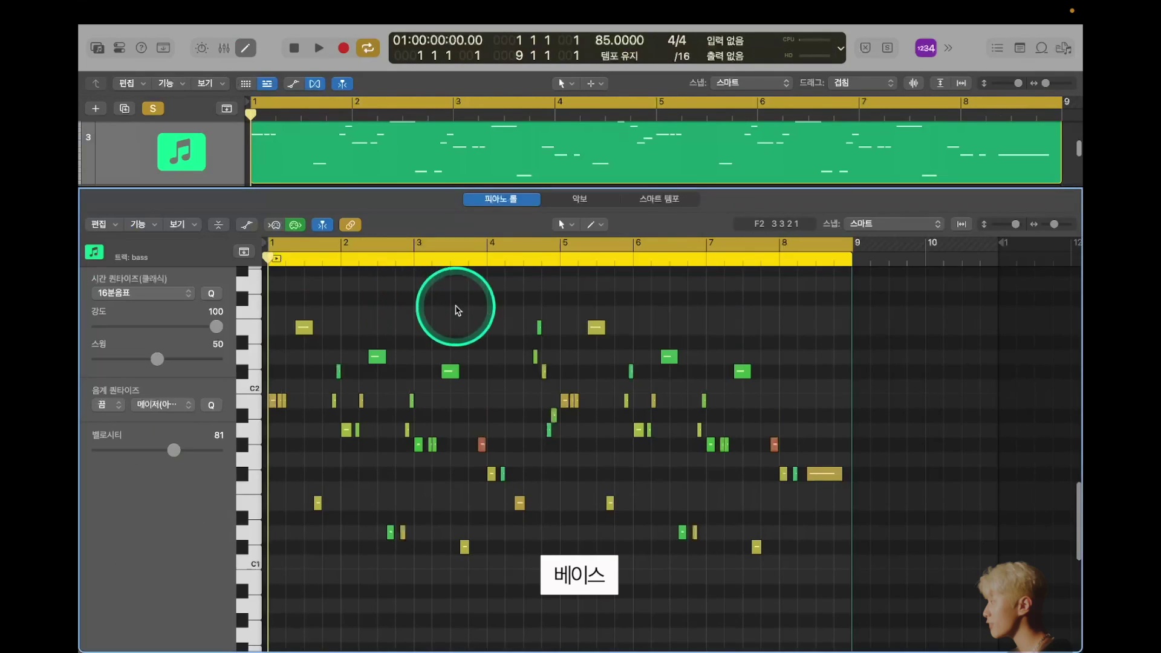
# Play the soloed bass part from bar 1 through bar 8 while following its notes in the piano roll.
pyautogui.press('z')
pyautogui.press('space')
pyautogui.scroll(-3, 421, 339)
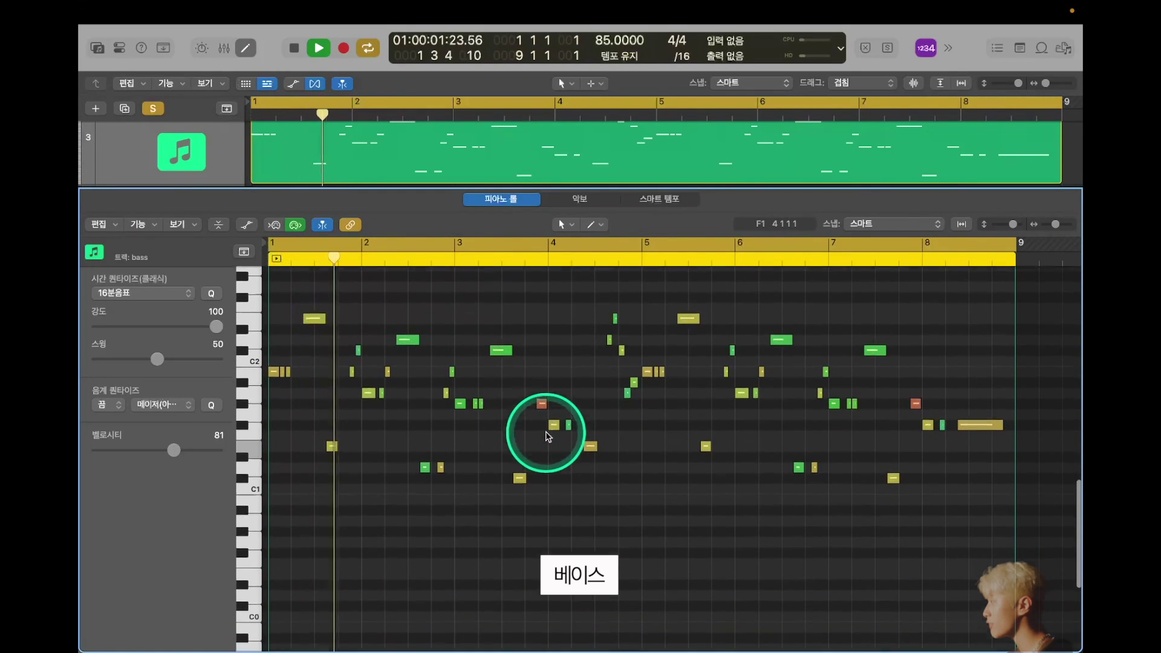
pyautogui.scroll(-1, 548, 432)
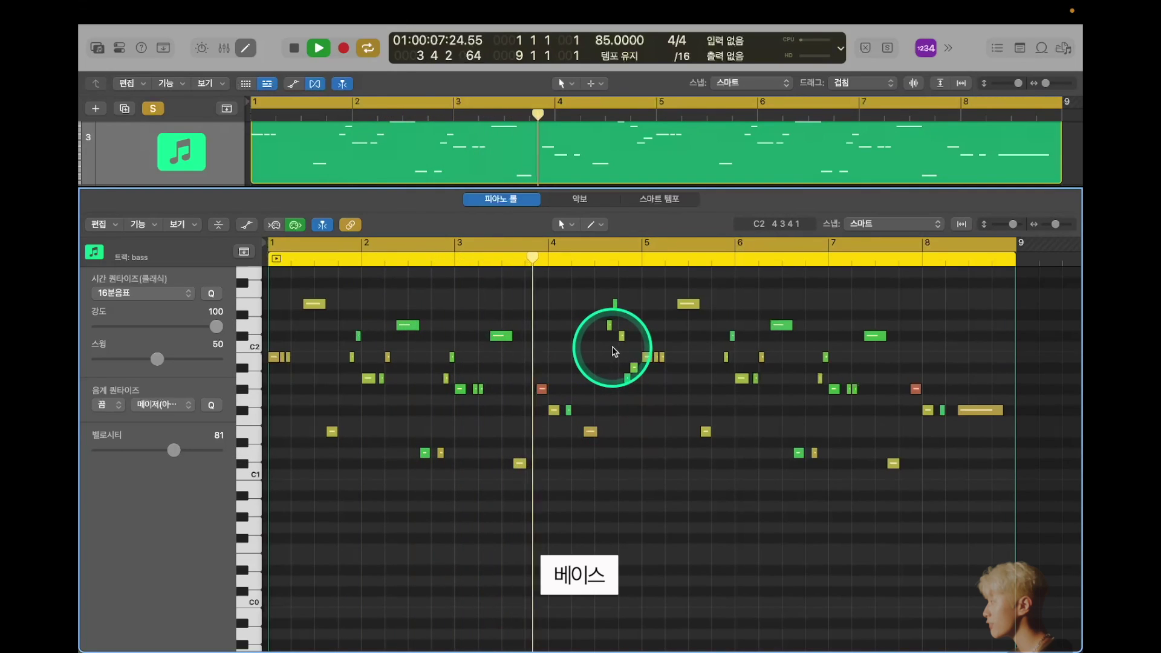
pyautogui.scroll(1, 693, 434)
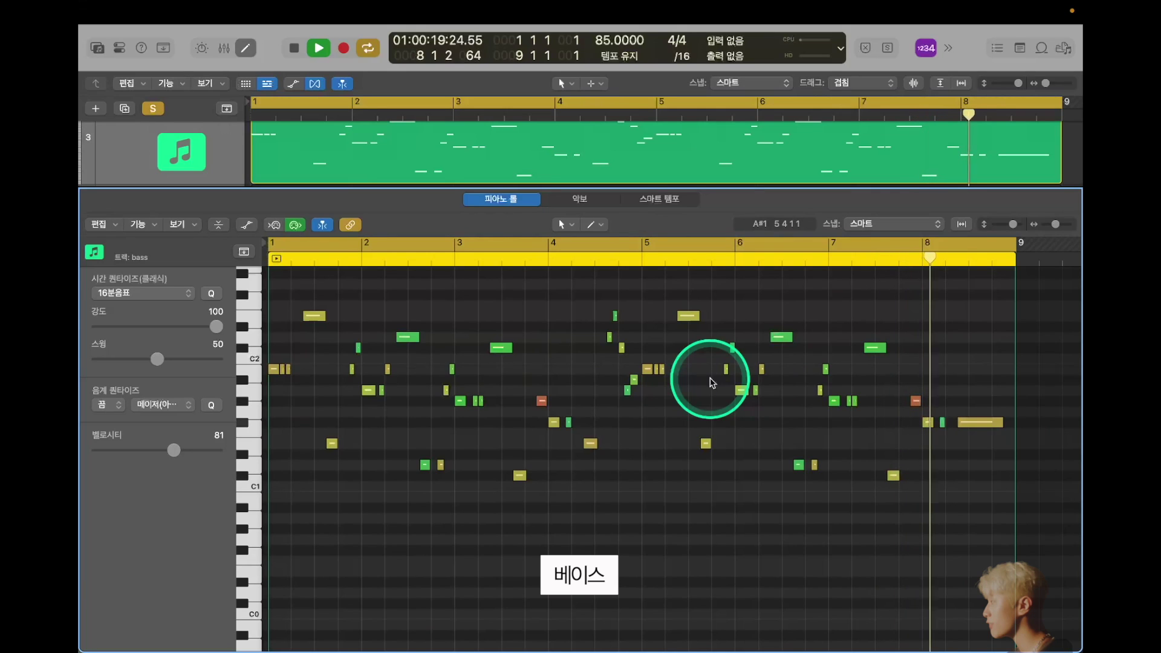
pyautogui.press('space')
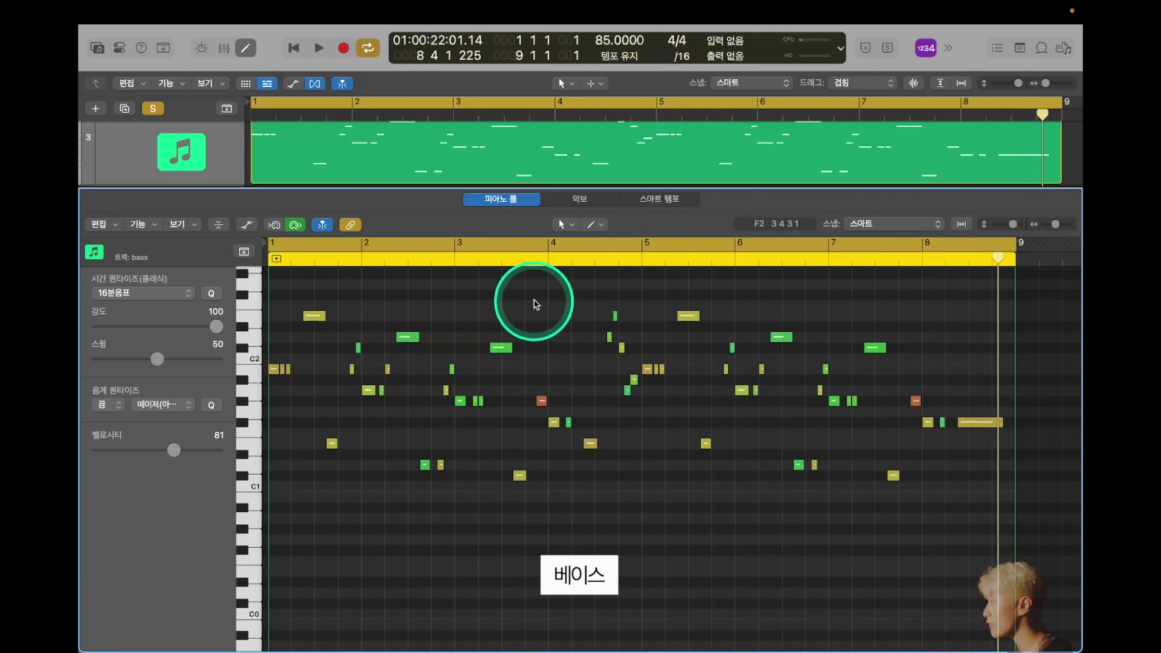
# Place the playhead at the start of the high, long bass note in bar 2 and examine the bass line up close.
pyautogui.click(360, 374)
pyautogui.click(396, 259)
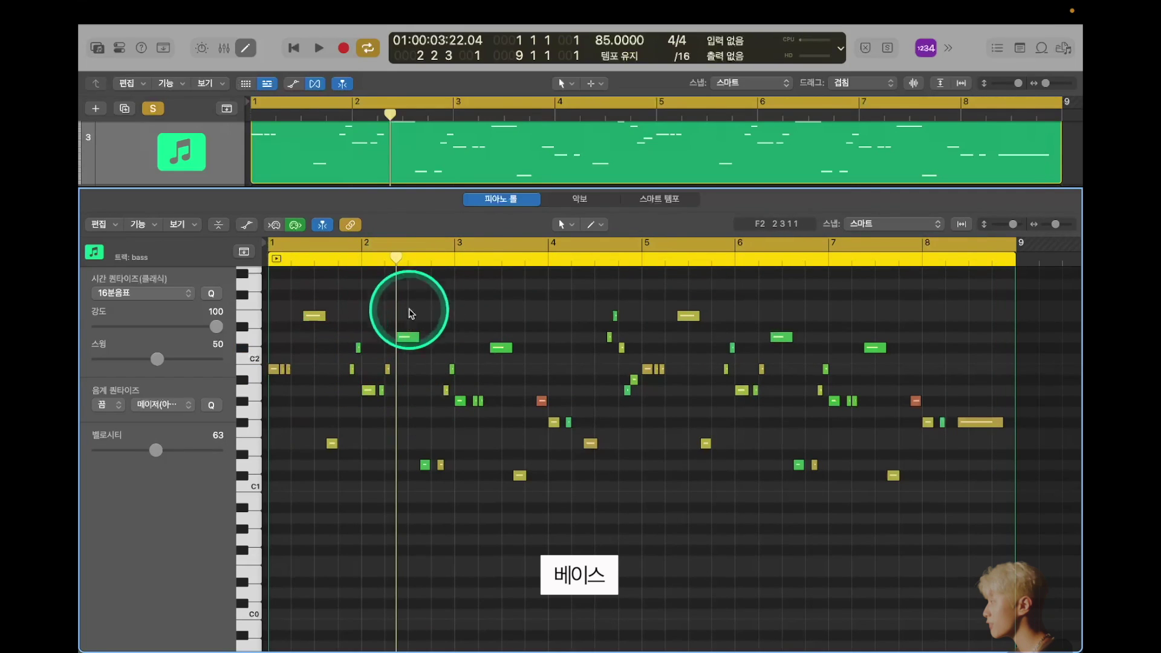
pyautogui.scroll(5, 566, 378)
pyautogui.hscroll(-5, 578, 376)
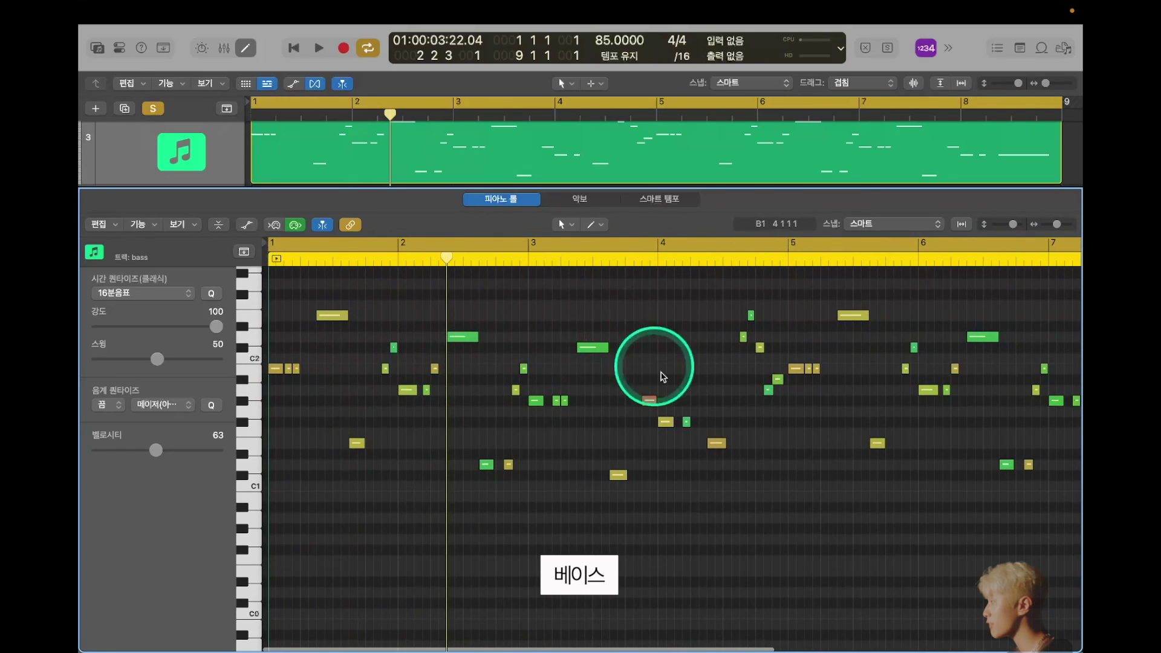
pyautogui.scroll(-3, 659, 334)
pyautogui.scroll(2, 617, 306)
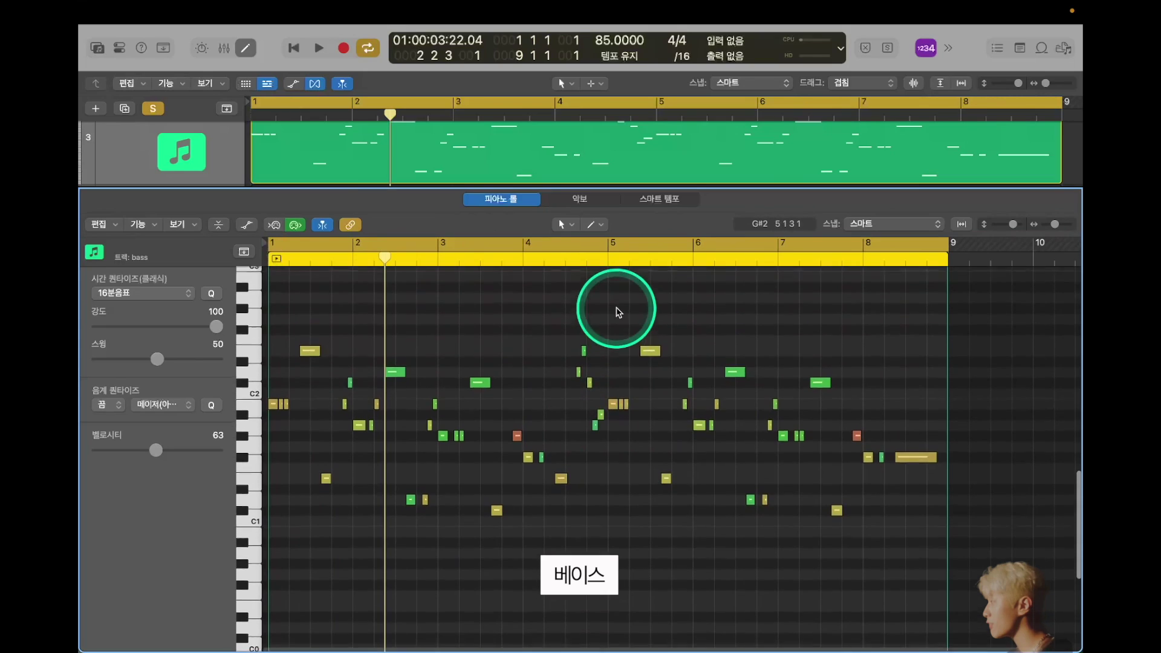
# Close the piano roll, turn off solo on the bass track and unmute the vocal track.
pyautogui.press('p')
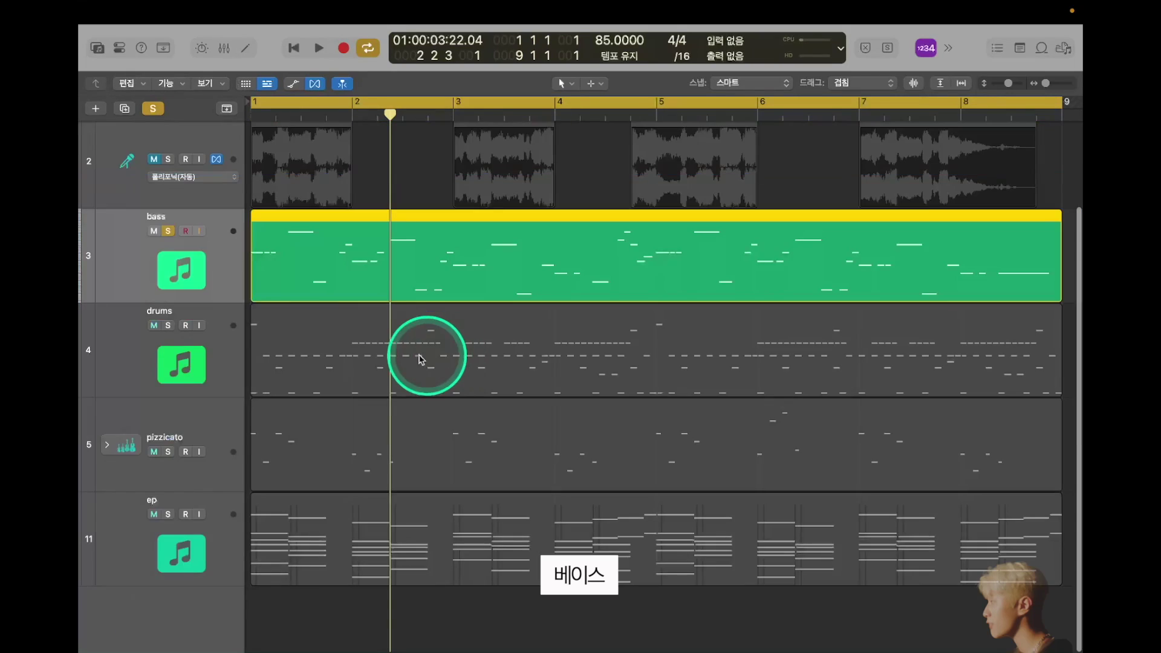
pyautogui.press('z')
pyautogui.click(169, 288)
pyautogui.click(155, 216)
pyautogui.click(402, 217)
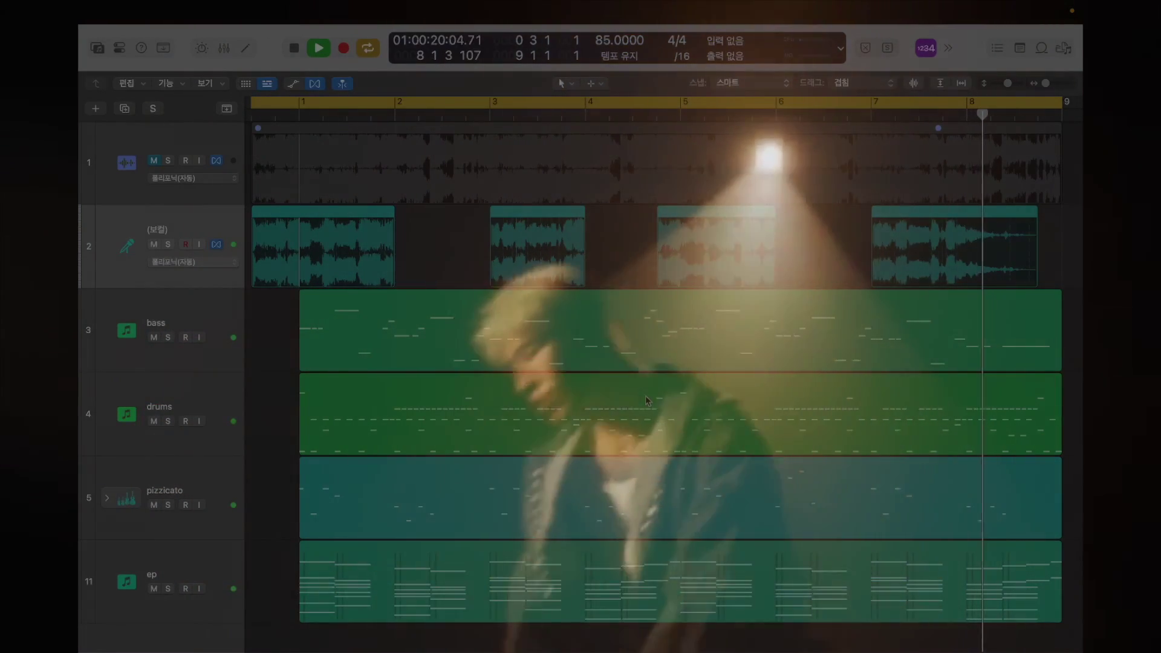
# Clear any region selection and fit the whole eight-bar arrangement in view.
pyautogui.click(414, 258)
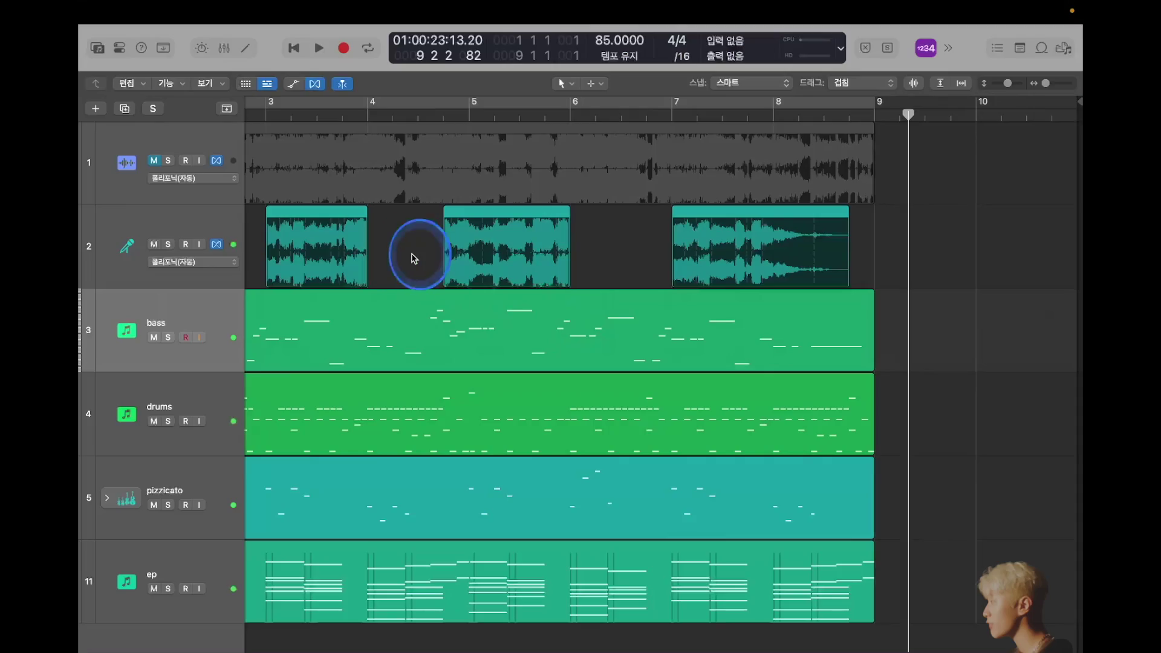
pyautogui.press('z')
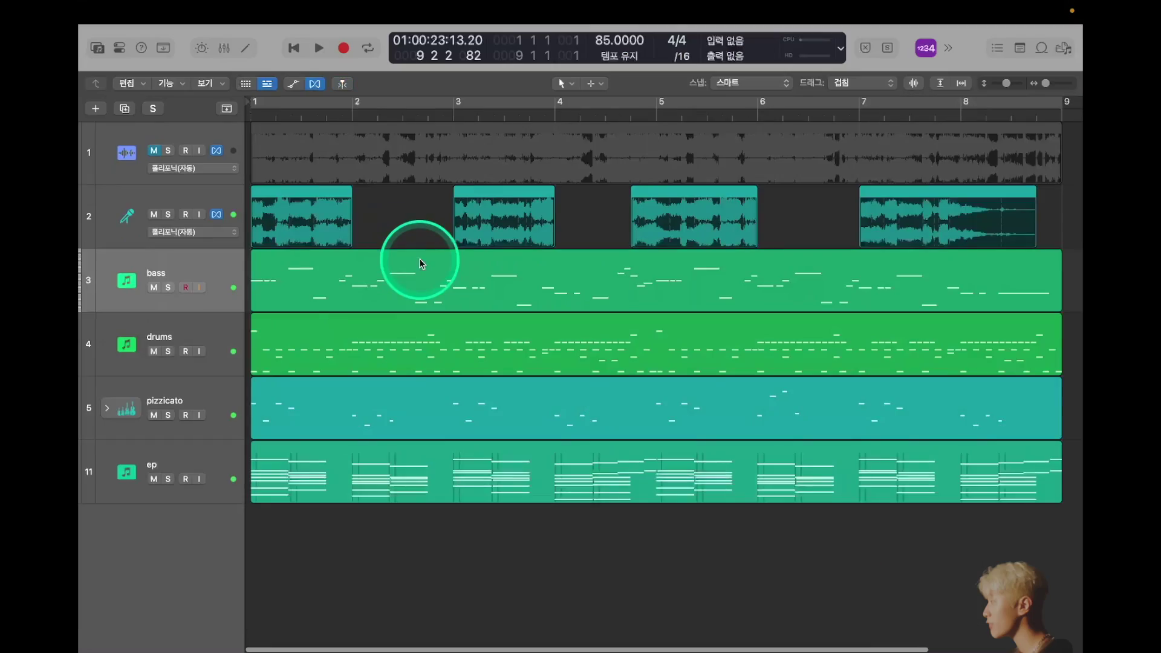
pyautogui.click(423, 232)
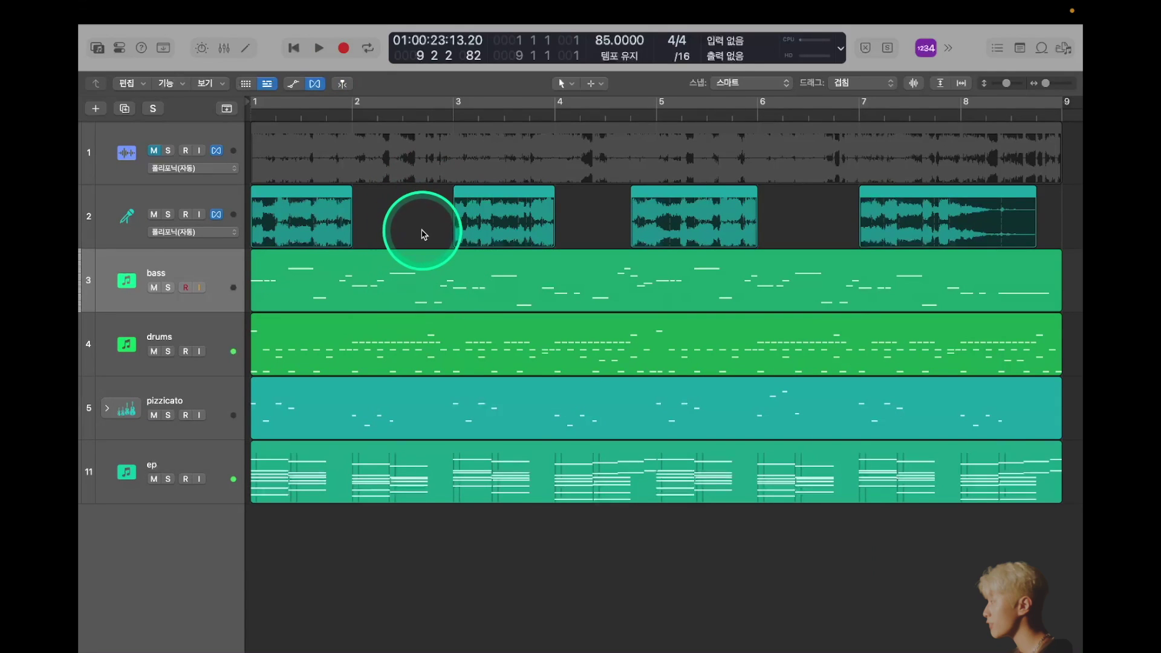